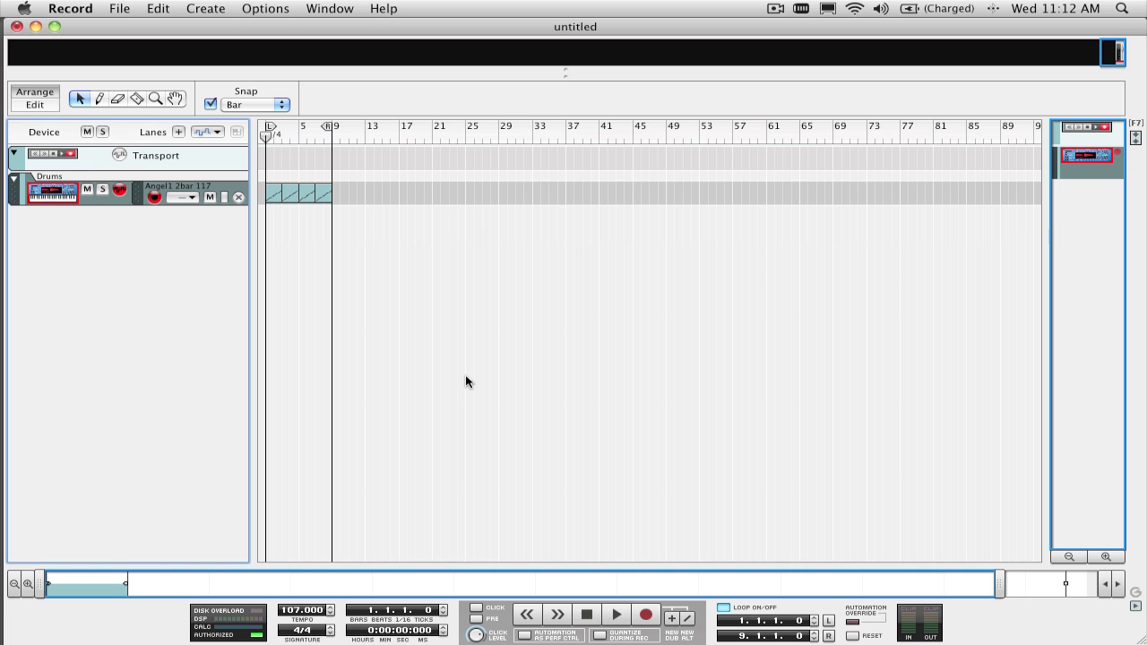
# Switch to the rack view showing the Master Section and the Drums Dr. Rex loop player.
pyautogui.press('F6')
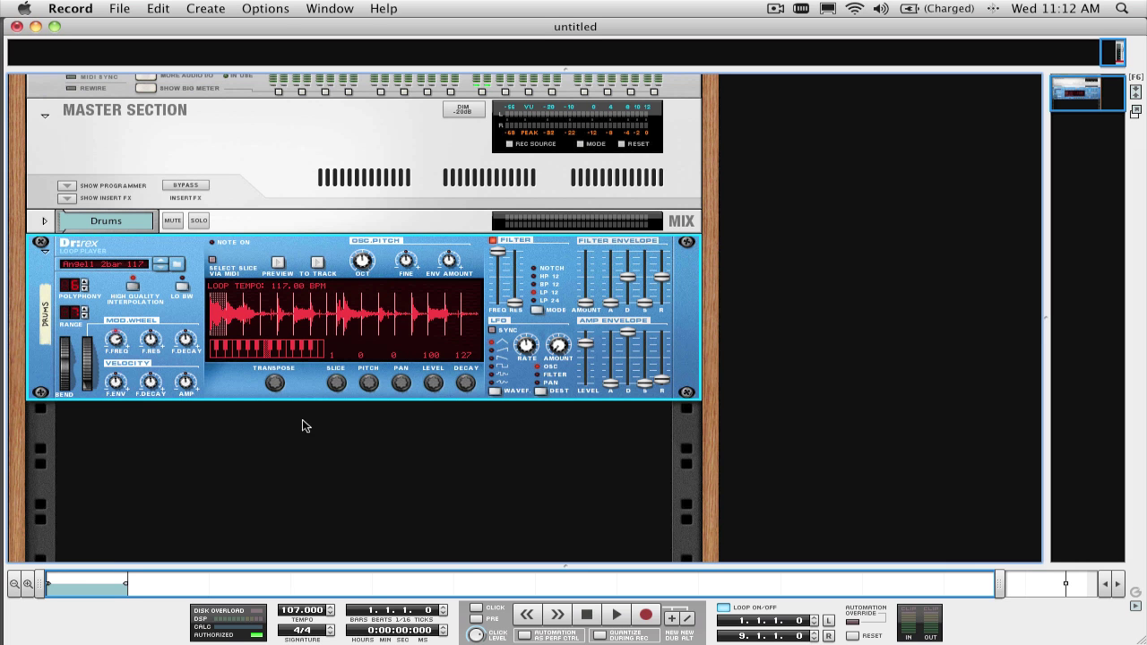
# Add a Thor synthesizer, reset it to Init Patch, and show its programmer and mod matrix.
pyautogui.click(207, 8)
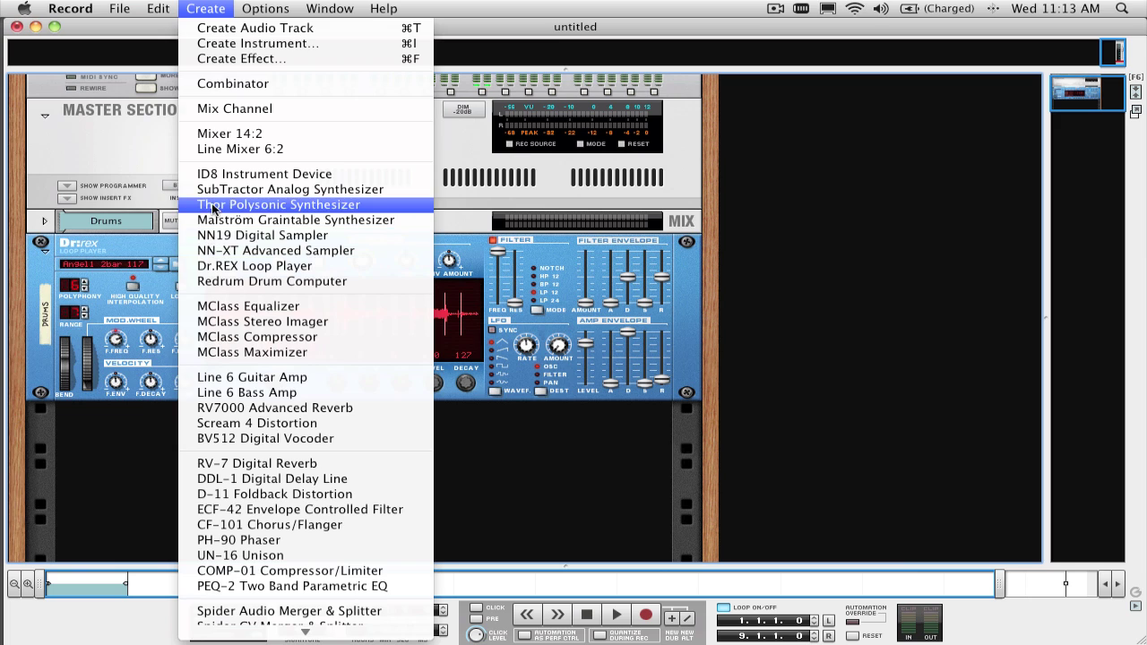
pyautogui.click(215, 206)
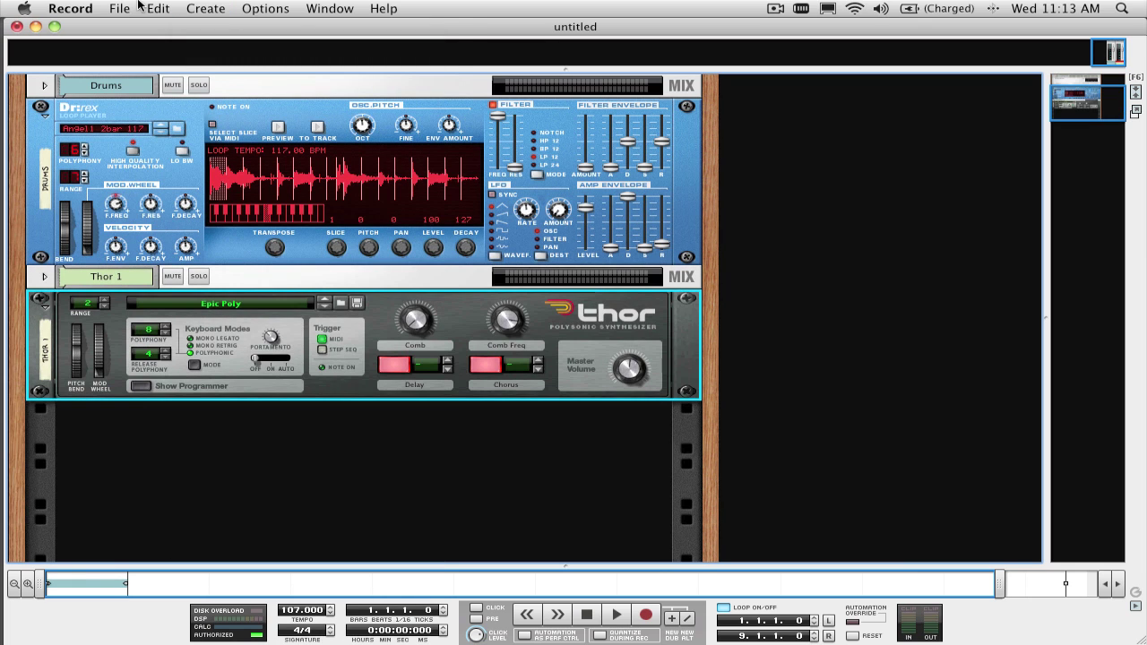
pyautogui.click(146, 8)
pyautogui.click(184, 338)
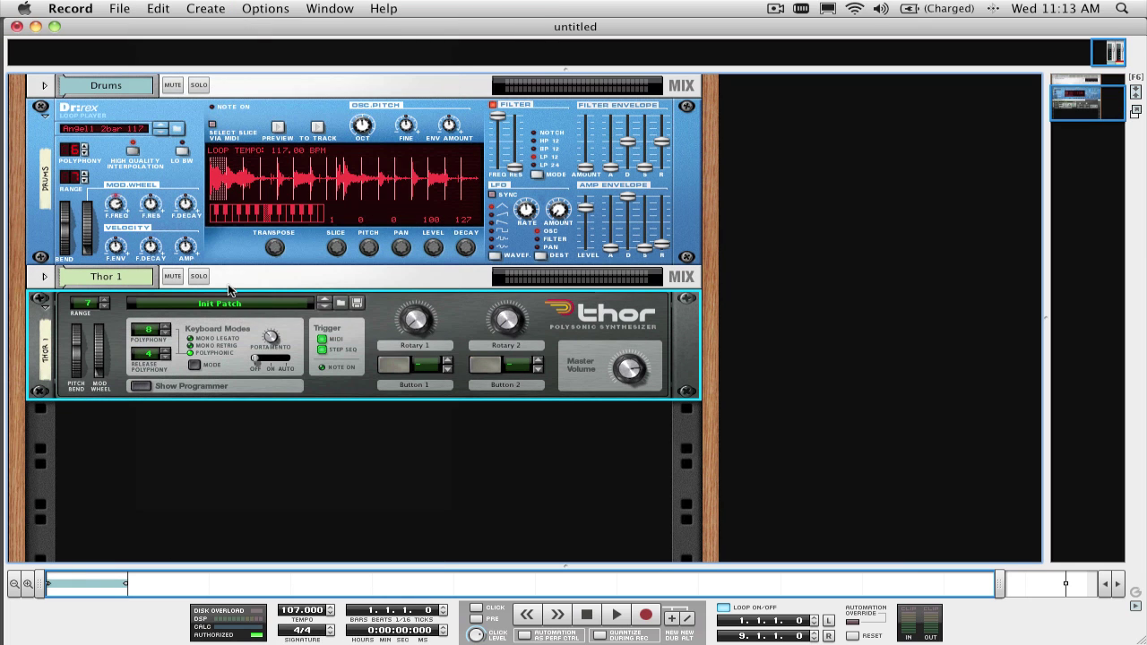
pyautogui.click(149, 392)
pyautogui.scroll(8, 304, 273)
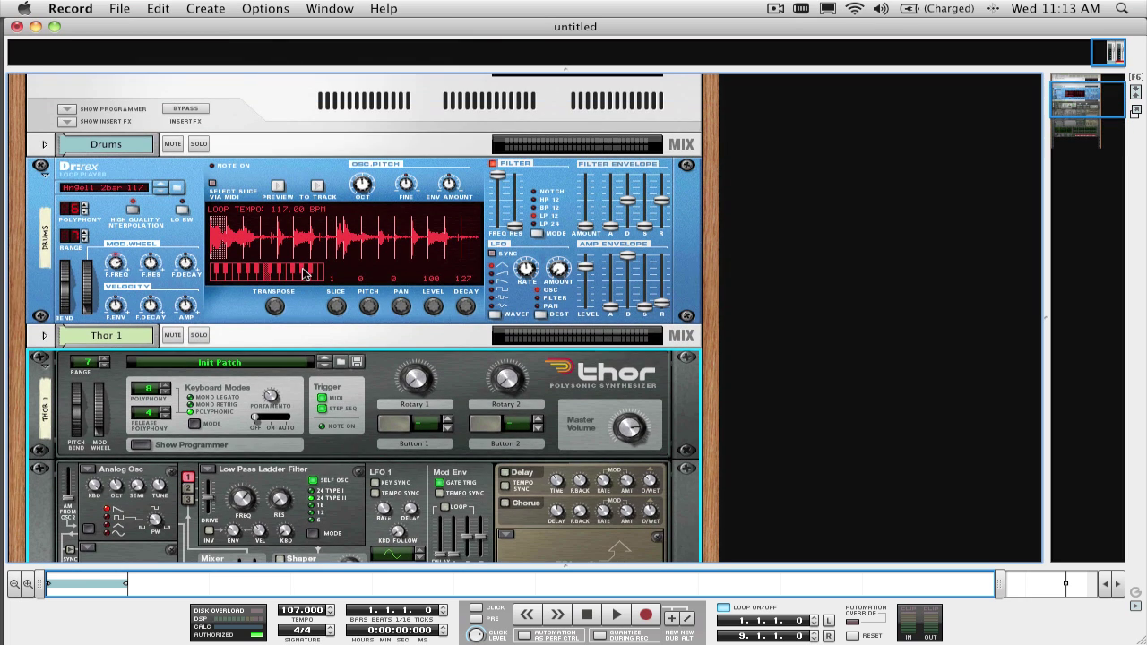
pyautogui.scroll(-8, 304, 273)
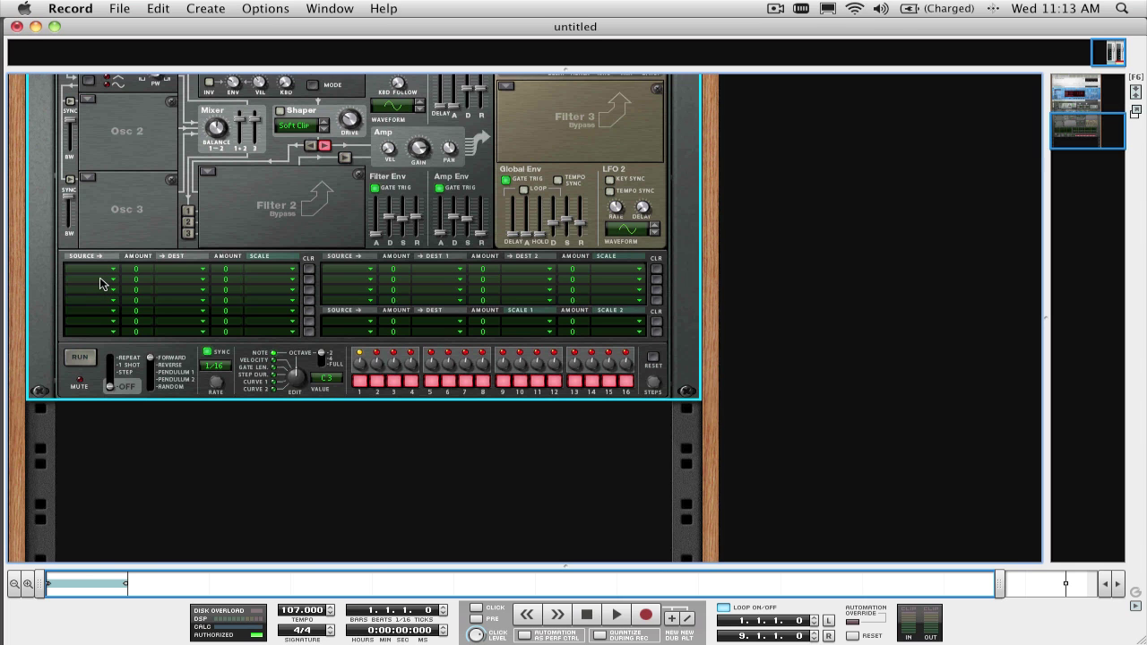
pyautogui.scroll(1, 99, 277)
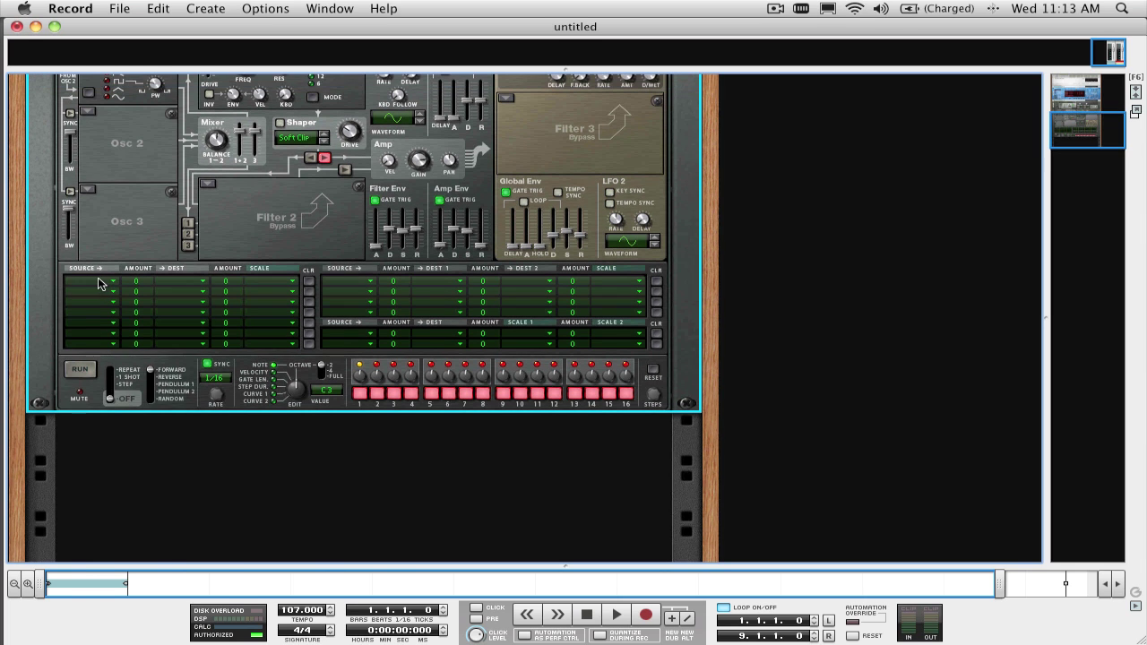
# In mod matrix row 1, route Audio Input 1 to Filter 3 Left In at amount 100.
pyautogui.click(98, 278)
pyautogui.moveTo(179, 628)
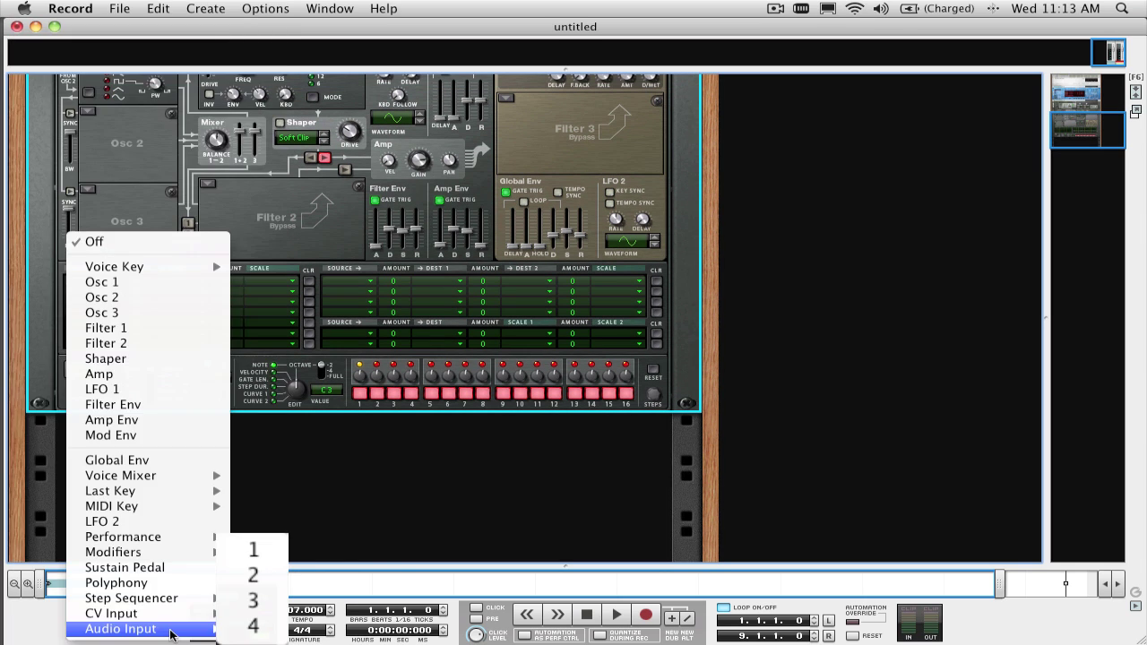
pyautogui.click(265, 557)
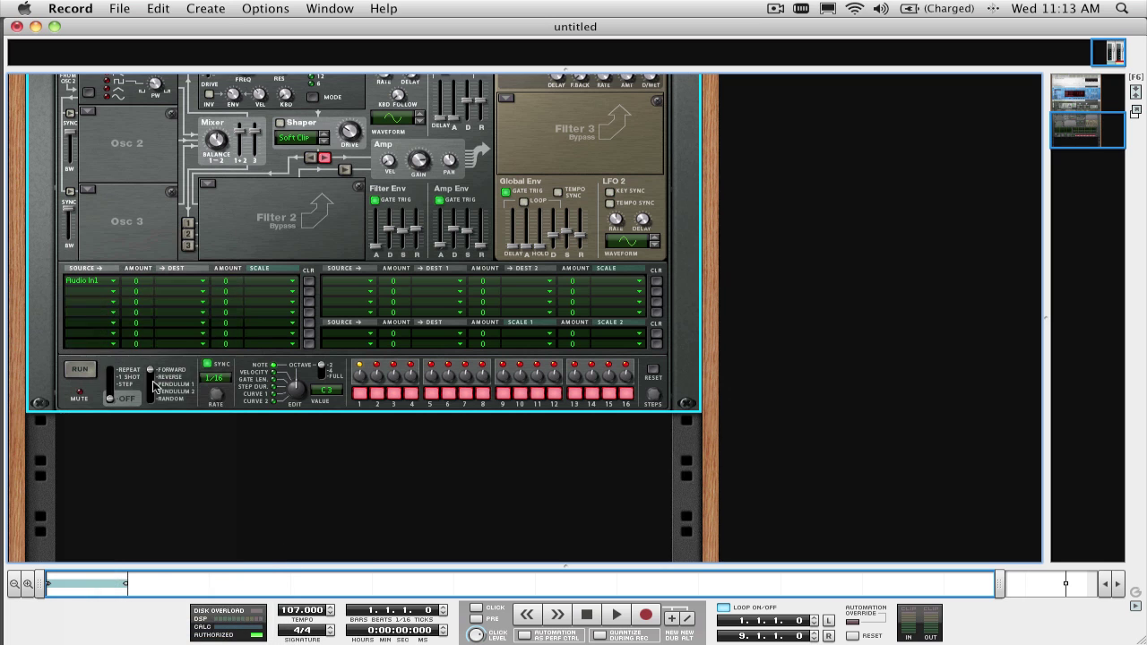
pyautogui.click(164, 280)
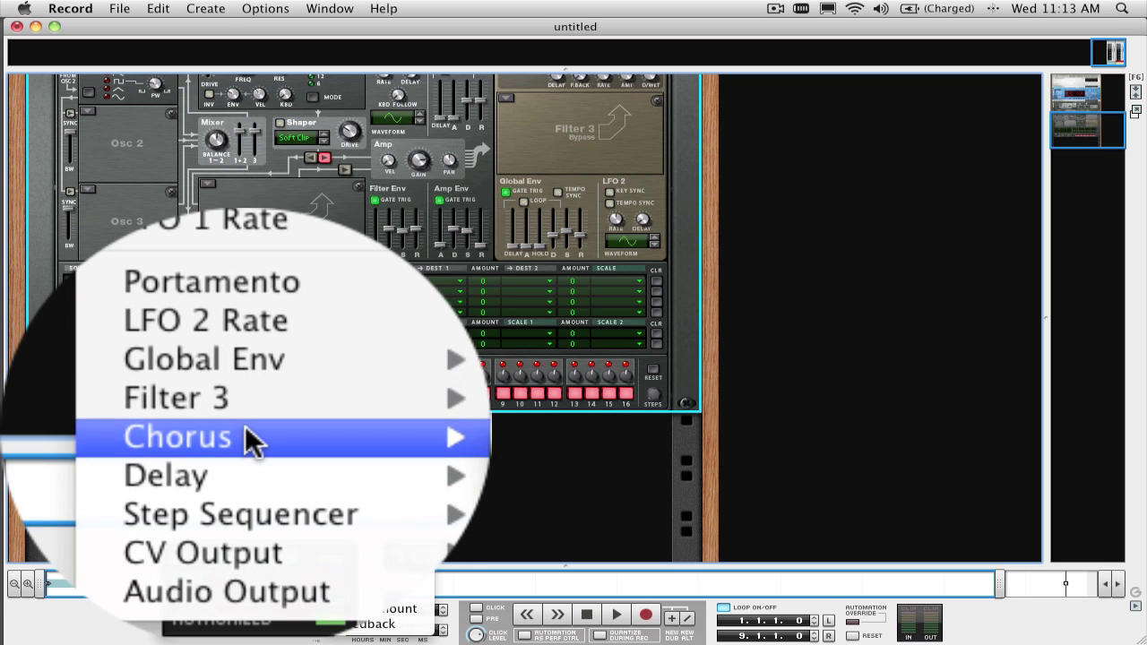
pyautogui.moveTo(245, 419)
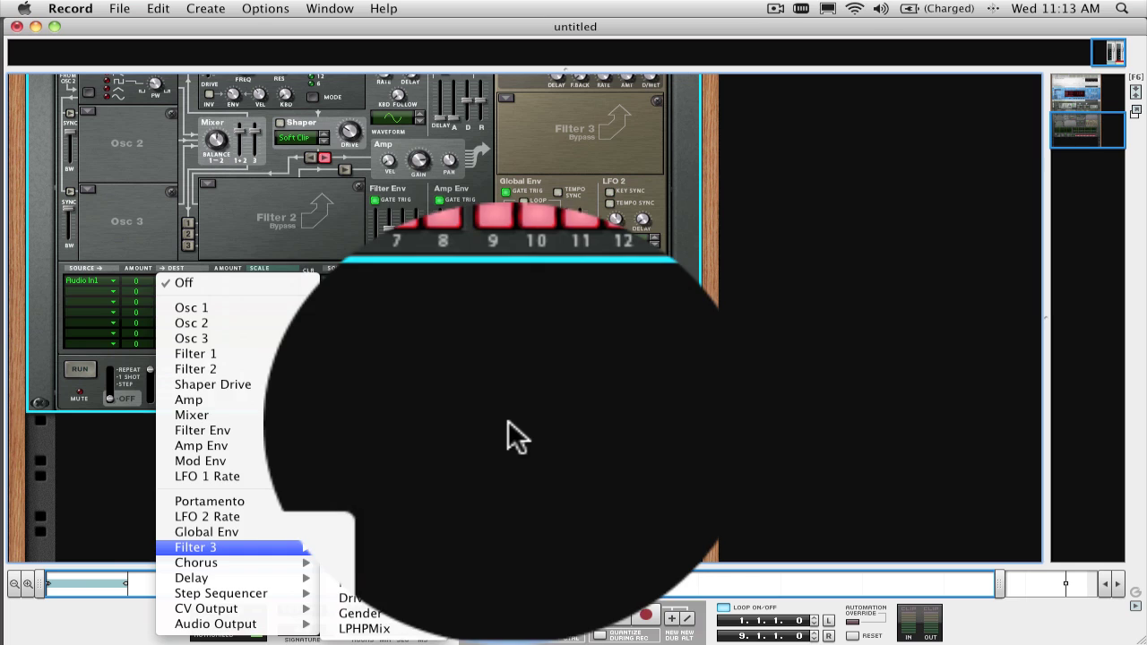
pyautogui.click(412, 420)
pyautogui.moveTo(143, 286); pyautogui.dragTo(151, 213)
pyautogui.moveTo(137, 282); pyautogui.dragTo(144, 242)
# In row 2, route Audio Input 2 to Filter 3 Right In at amount 100.
pyautogui.click(90, 296)
pyautogui.moveTo(170, 629)
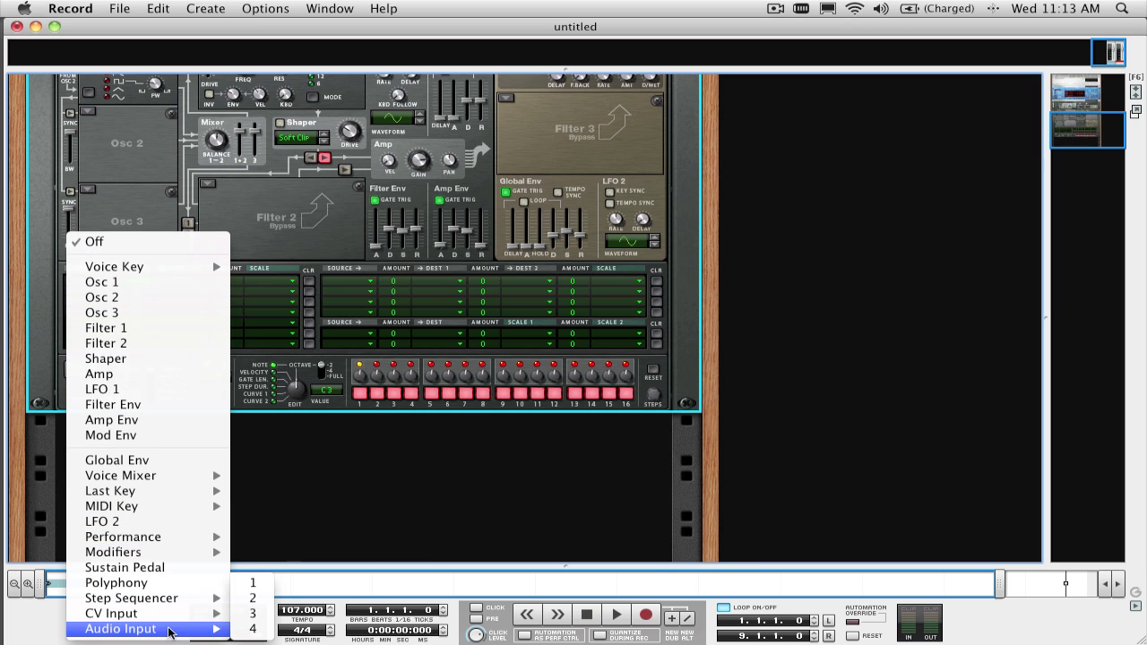
pyautogui.click(242, 598)
pyautogui.scroll(4, 612, 259)
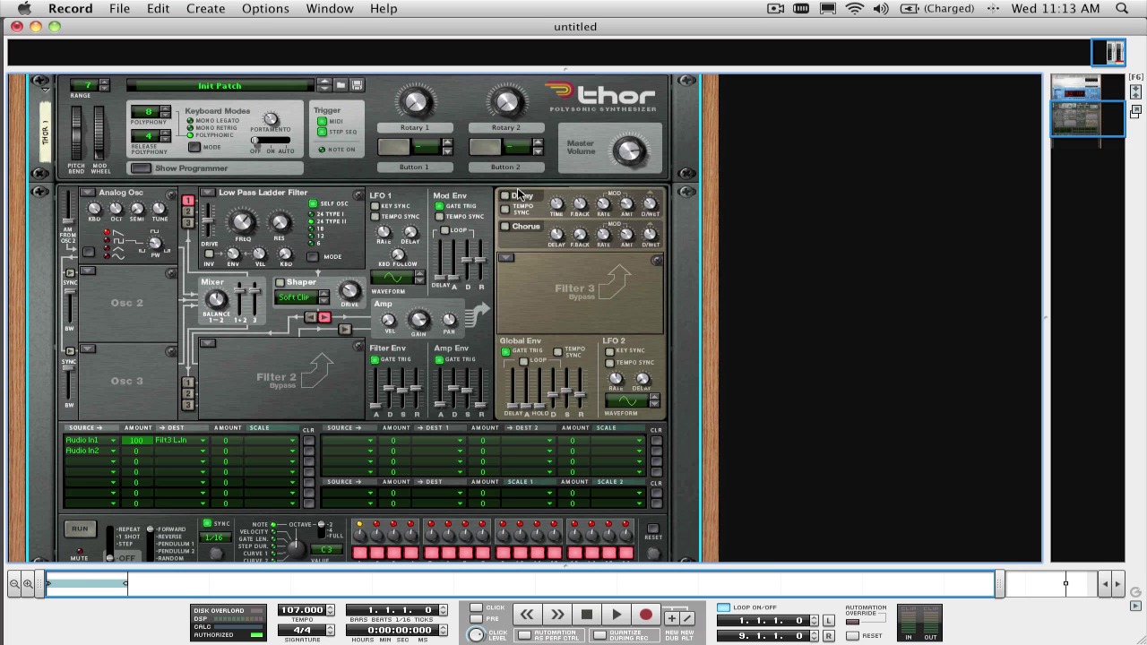
pyautogui.scroll(-3, 153, 303)
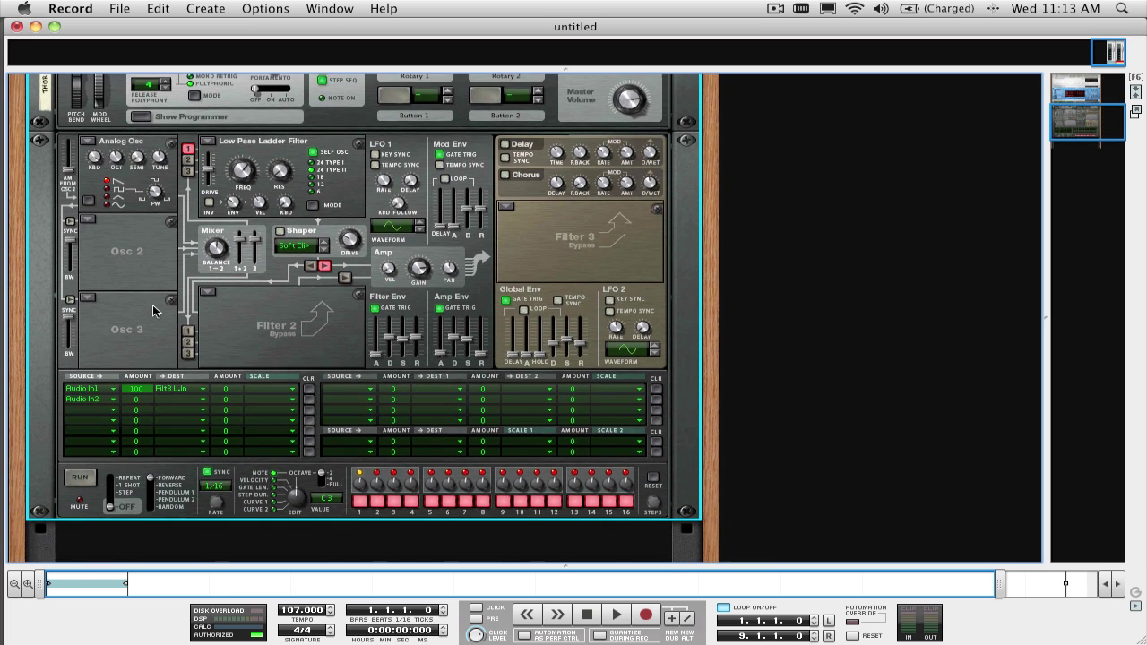
pyautogui.click(163, 406)
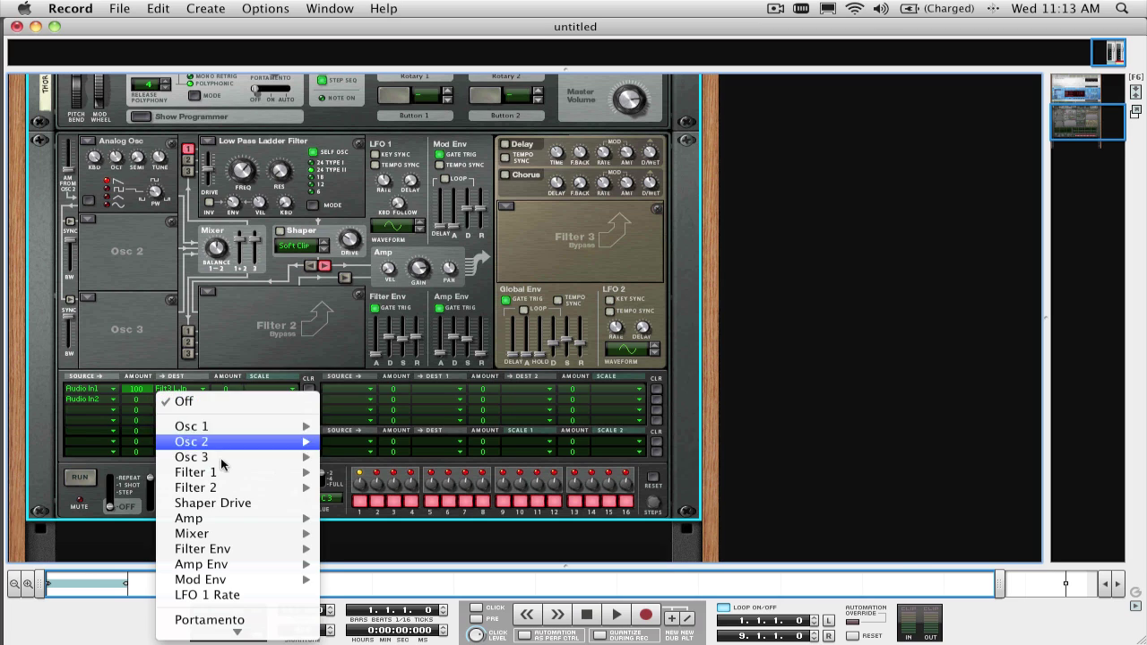
pyautogui.moveTo(239, 550)
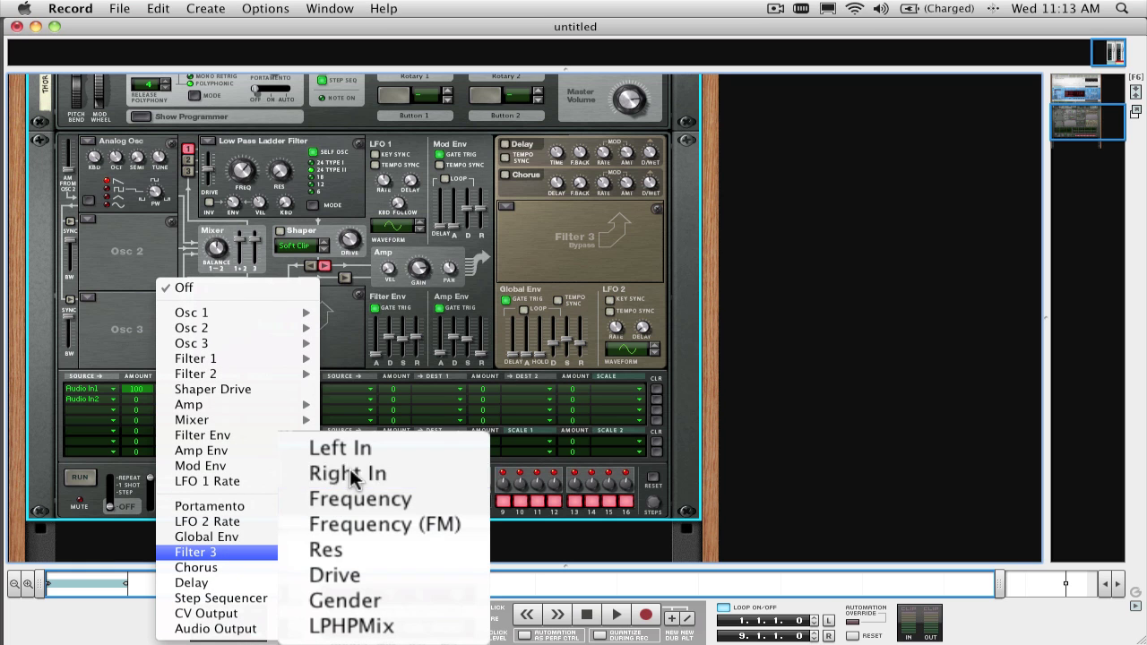
pyautogui.click(351, 478)
pyautogui.moveTo(137, 405); pyautogui.dragTo(139, 339)
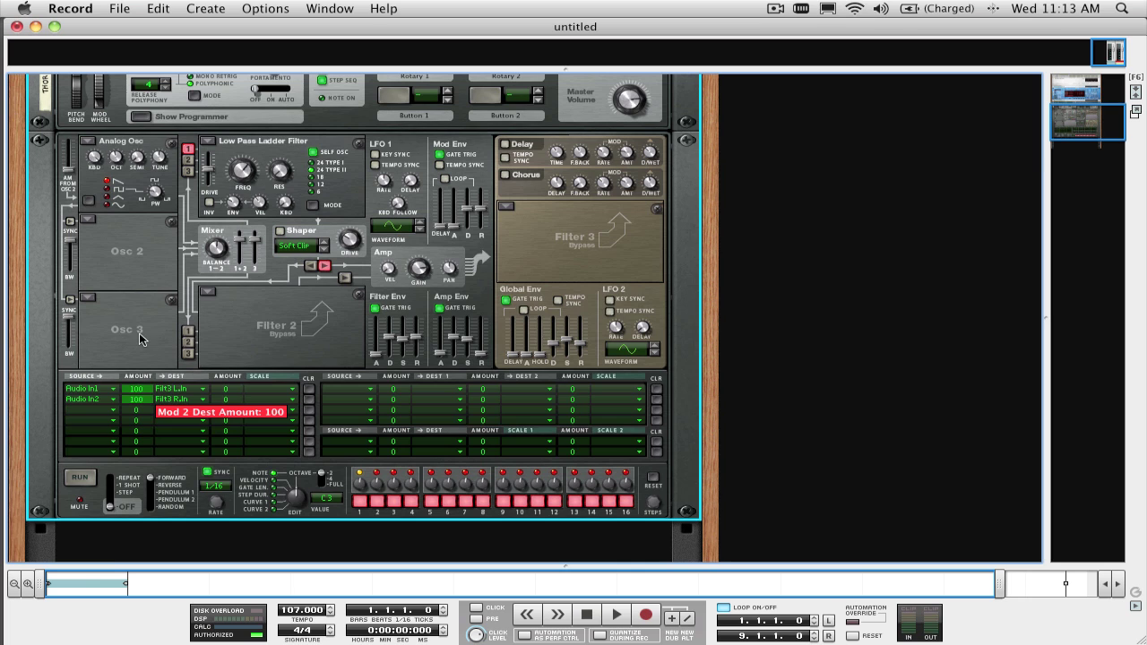
pyautogui.scroll(5, 296, 370)
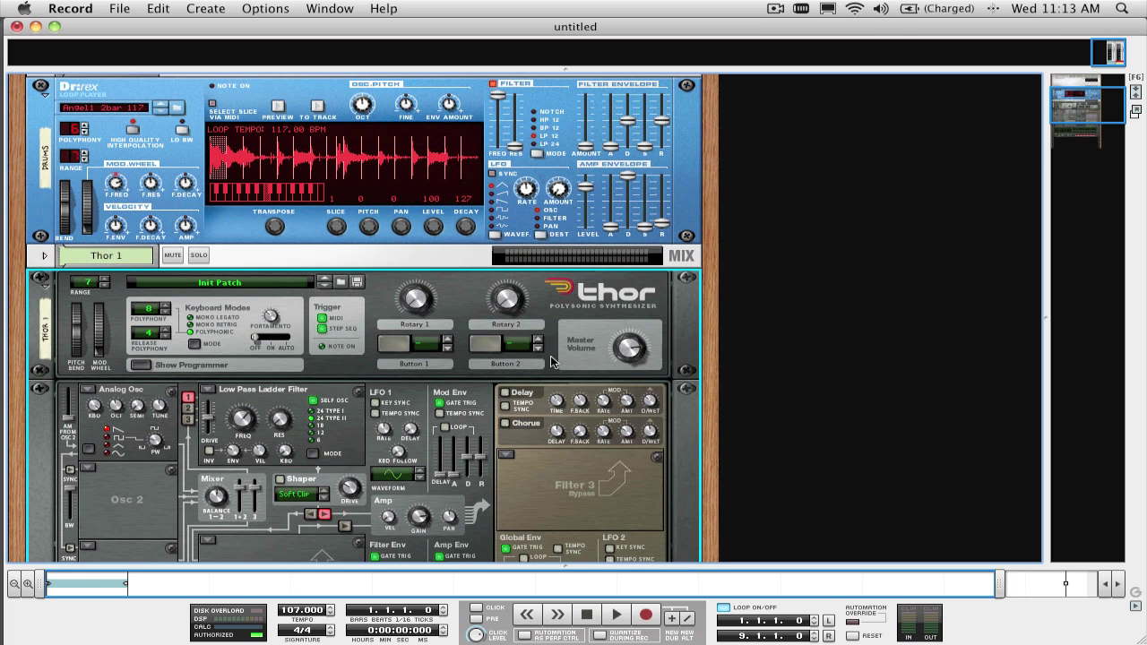
# On the rack's back, cable Dr. Rex Audio Out L and R into Thor Audio In 1 and 2.
pyautogui.press('Tab')
pyautogui.click(555, 107)
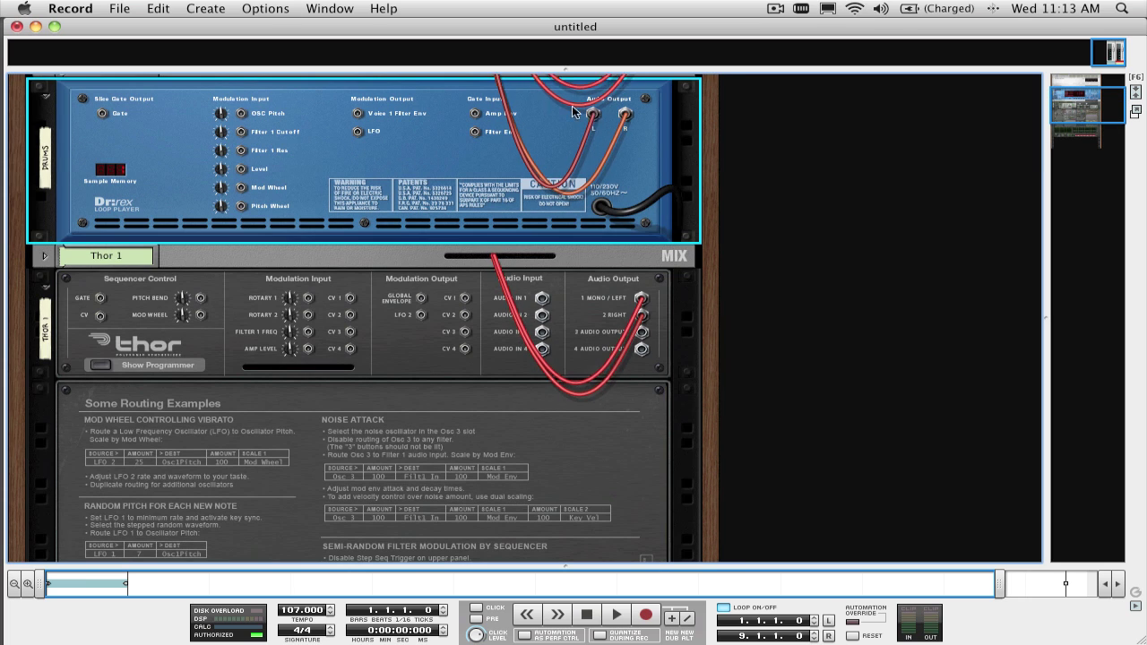
pyautogui.moveTo(591, 113); pyautogui.dragTo(541, 298)
pyautogui.moveTo(625, 113); pyautogui.dragTo(546, 320)
pyautogui.press('Tab')
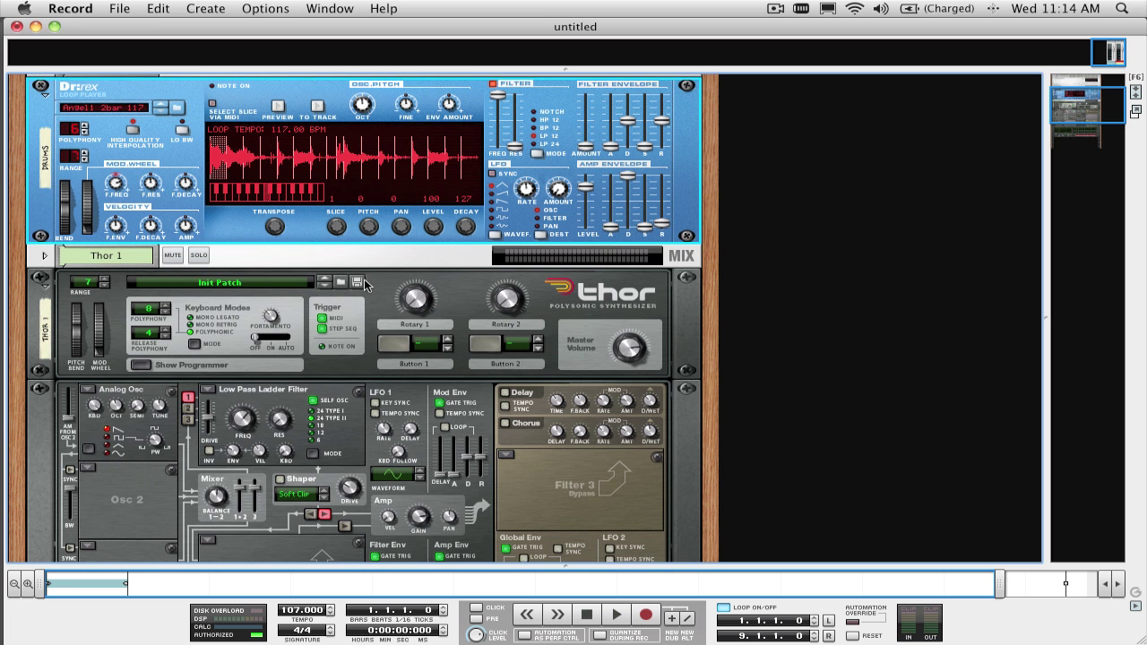
pyautogui.scroll(-6, 285, 307)
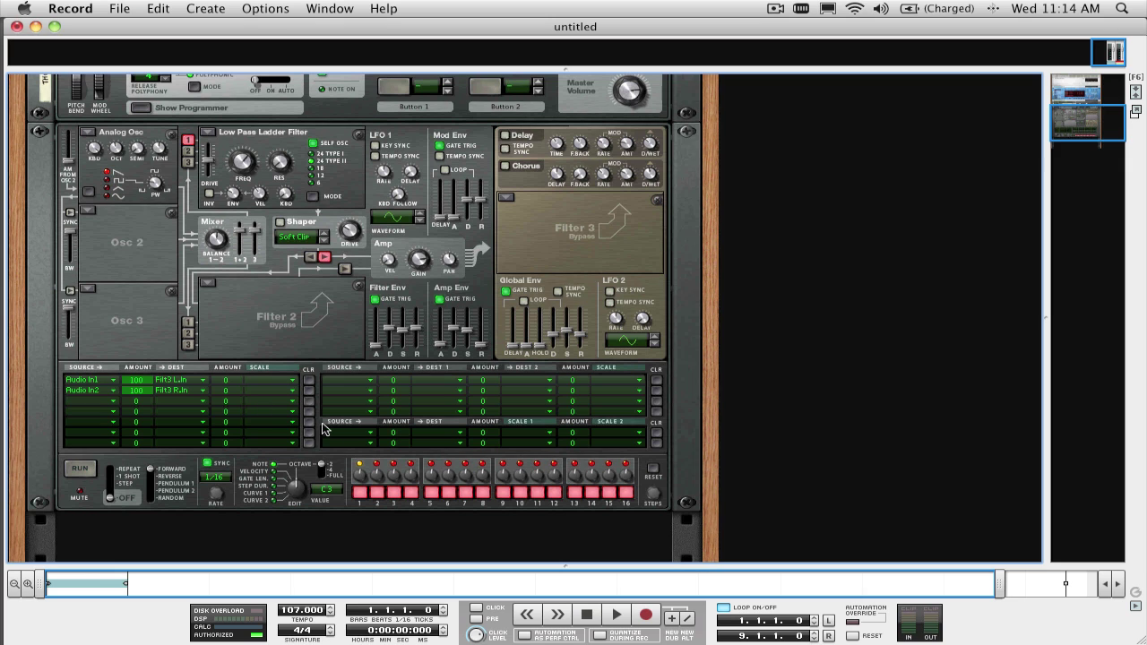
# Play the drum loop and try Filter 3 as a Low Pass Ladder with lowered cutoff.
pyautogui.press('space')
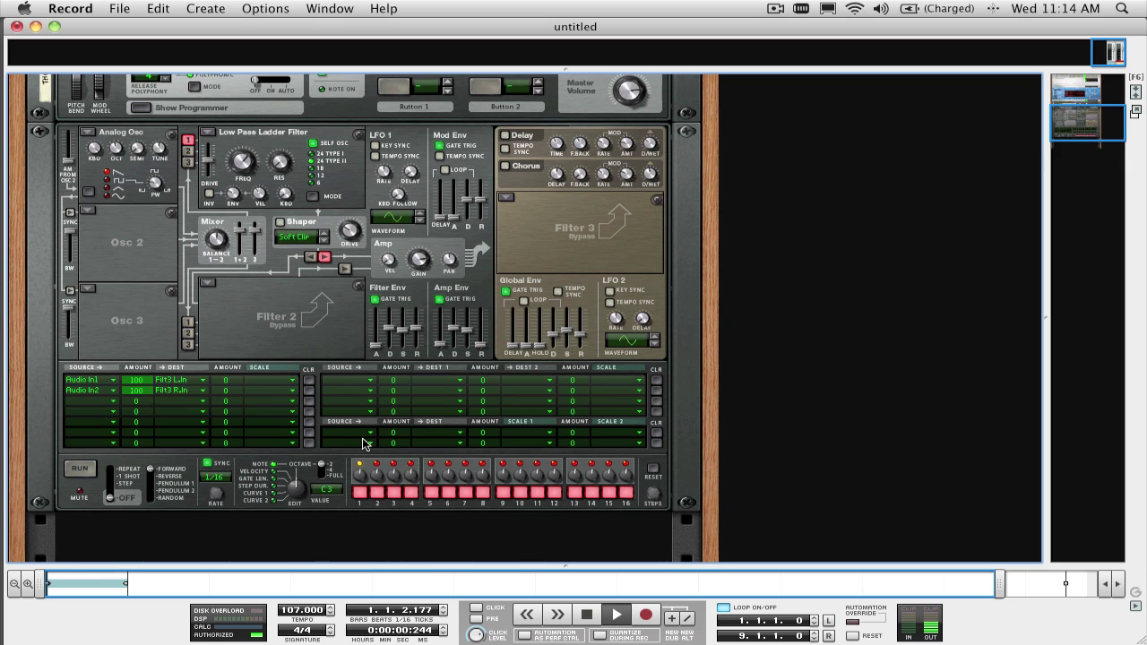
pyautogui.click(513, 199)
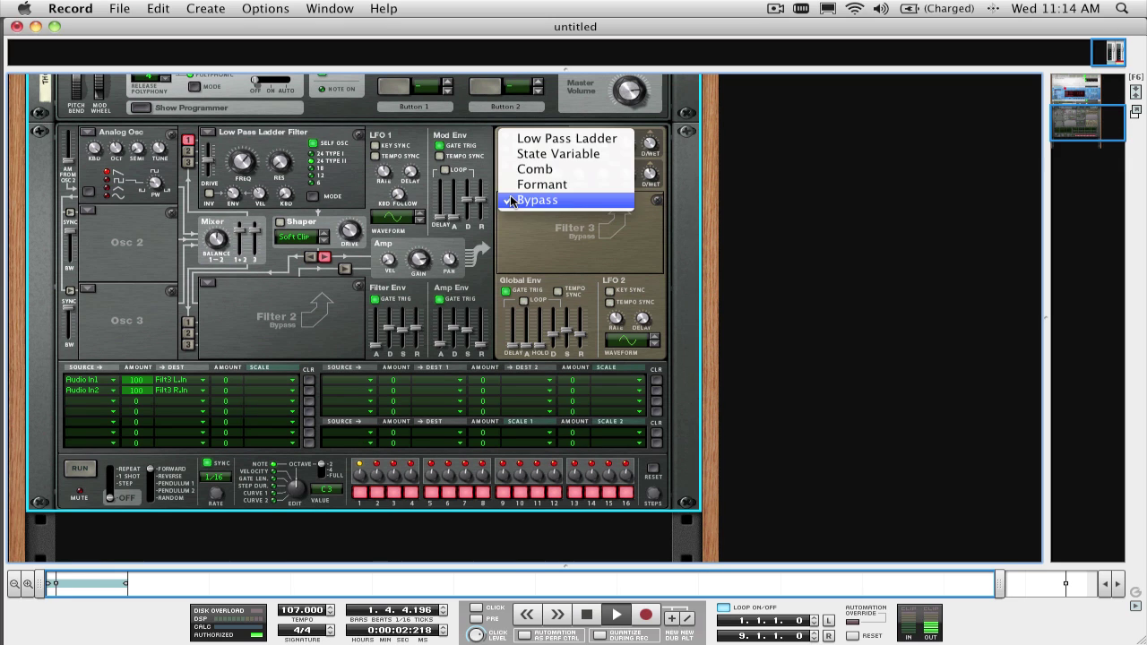
pyautogui.click(545, 139)
pyautogui.moveTo(541, 226)
pyautogui.mouseDown()
pyautogui.moveTo(541, 238)
pyautogui.moveTo(540, 222)
pyautogui.moveTo(583, 220)
pyautogui.moveTo(590, 204)
pyautogui.moveTo(545, 233)
pyautogui.mouseUp()
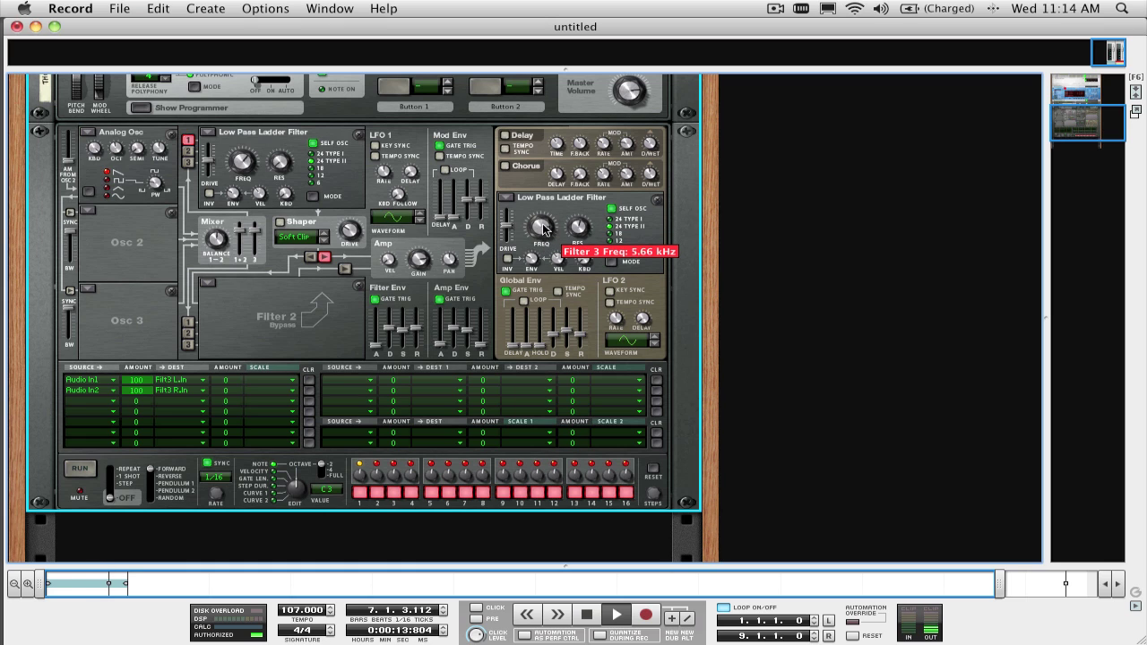
# Switch Filter 3 to Comb and sweep its frequency up to about 8.42 kHz.
pyautogui.click(506, 197)
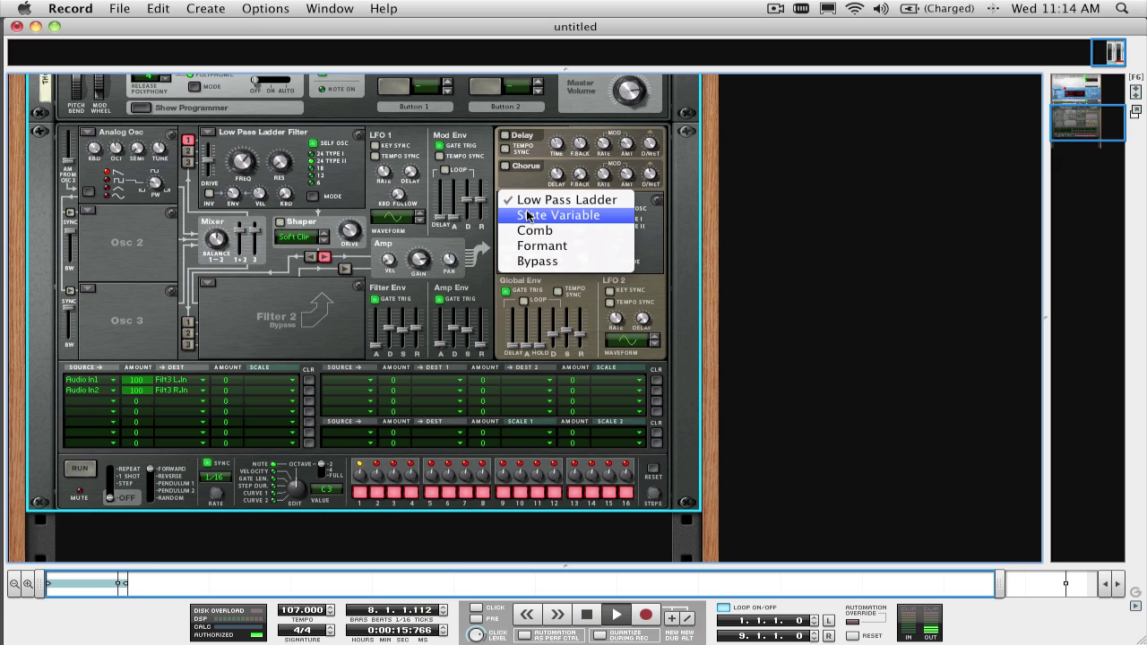
pyautogui.click(535, 230)
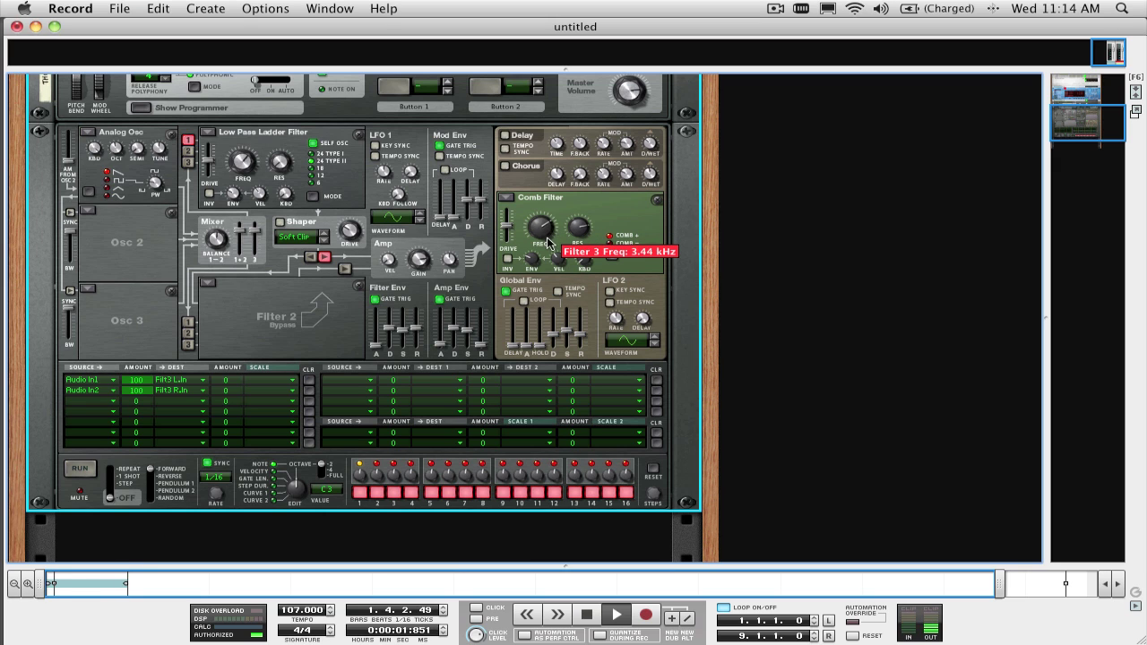
pyautogui.moveTo(549, 255); pyautogui.dragTo(552, 258)
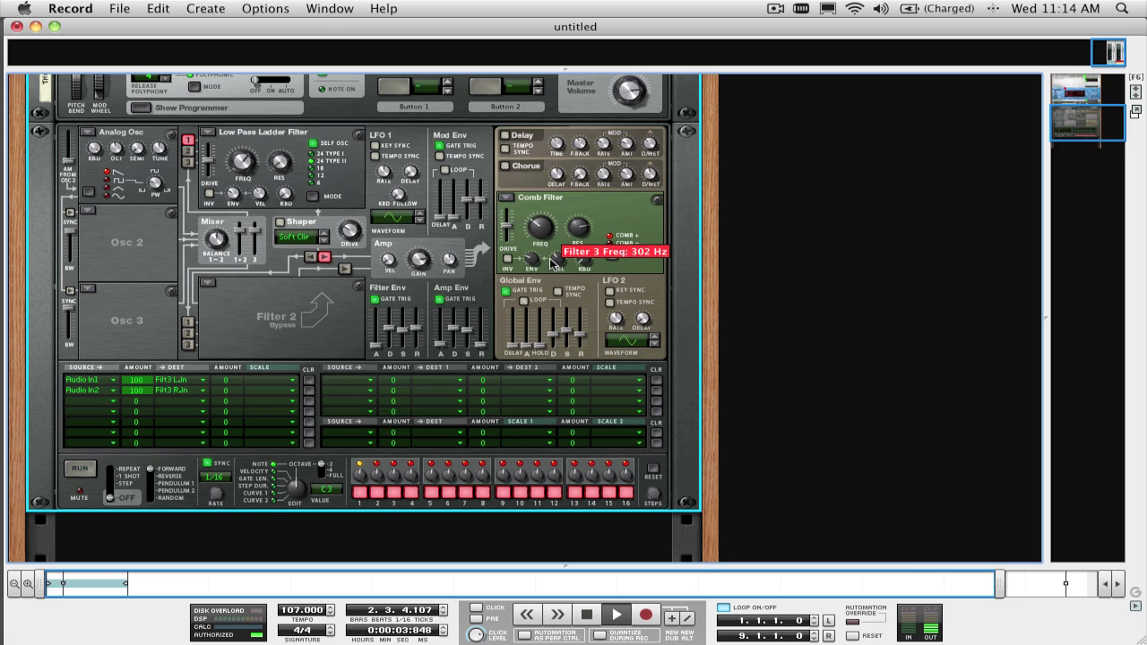
pyautogui.moveTo(550, 276); pyautogui.dragTo(529, 220)
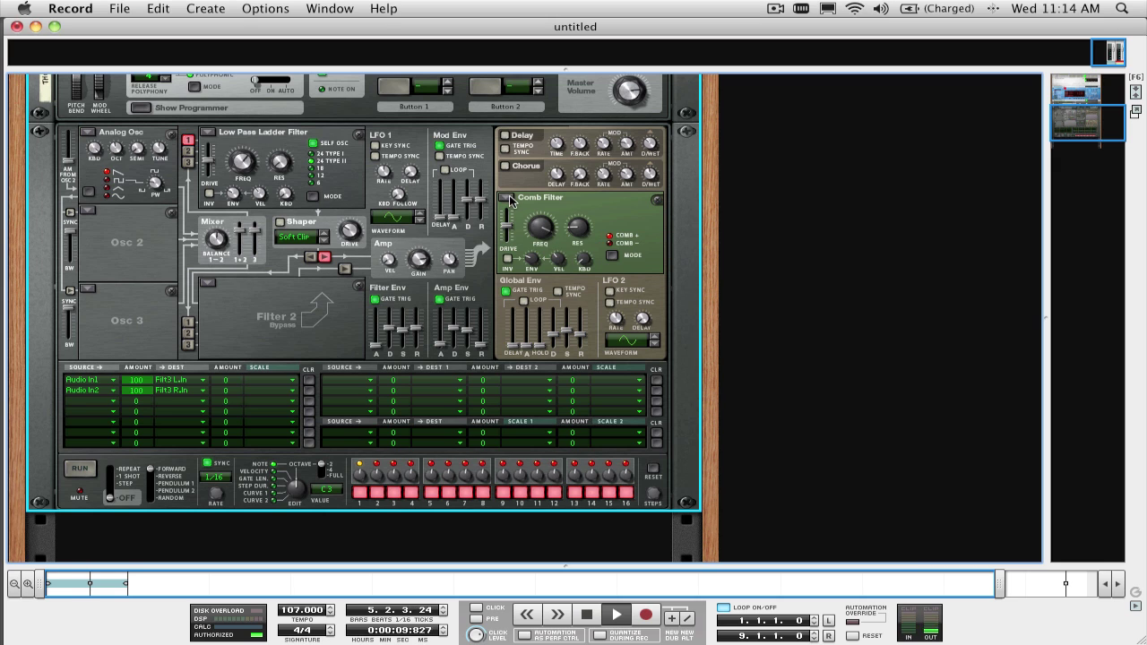
# Bypass Filter 3, enable a tempo-synced Delay at 5/16, and turn on Chorus.
pyautogui.click(508, 198)
pyautogui.click(524, 230)
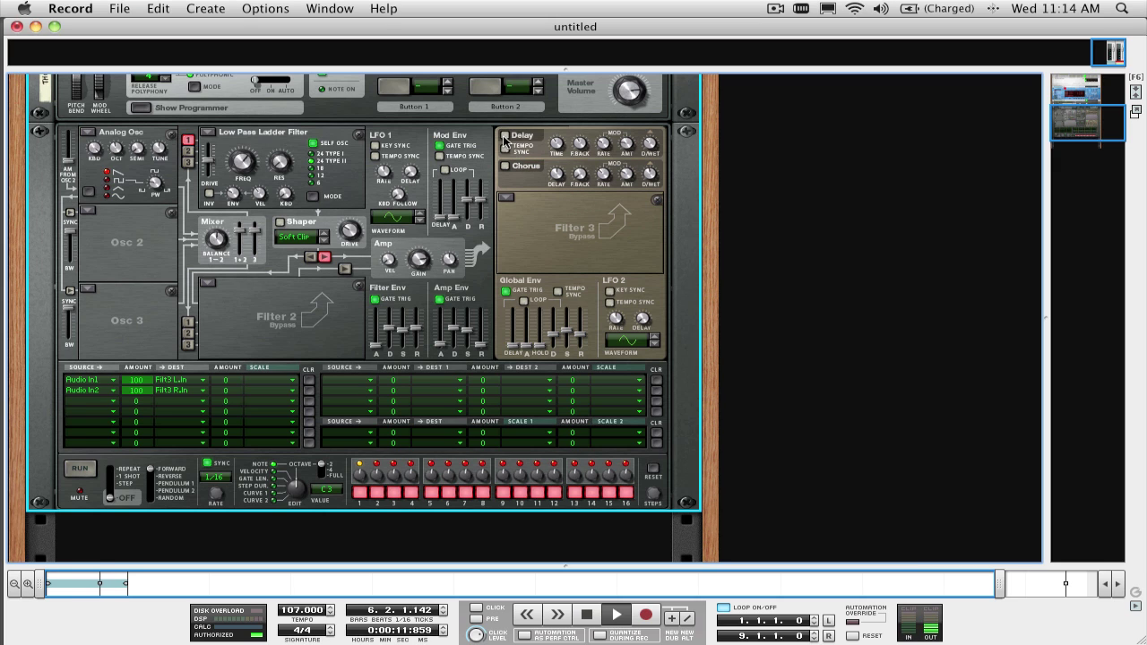
pyautogui.click(505, 137)
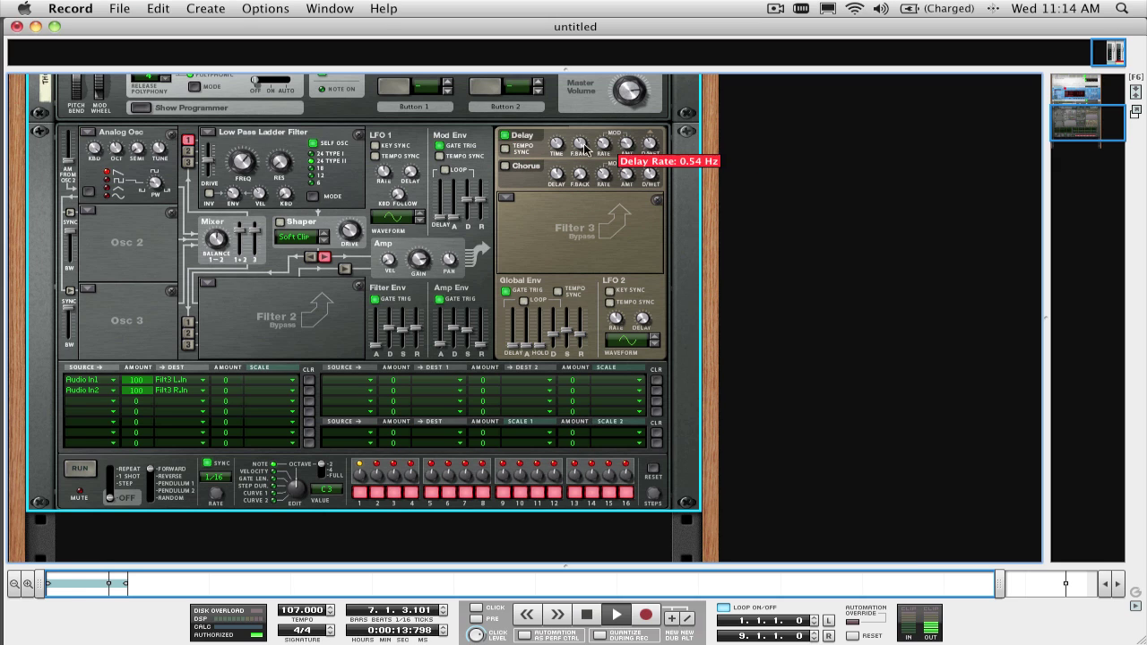
pyautogui.click(505, 149)
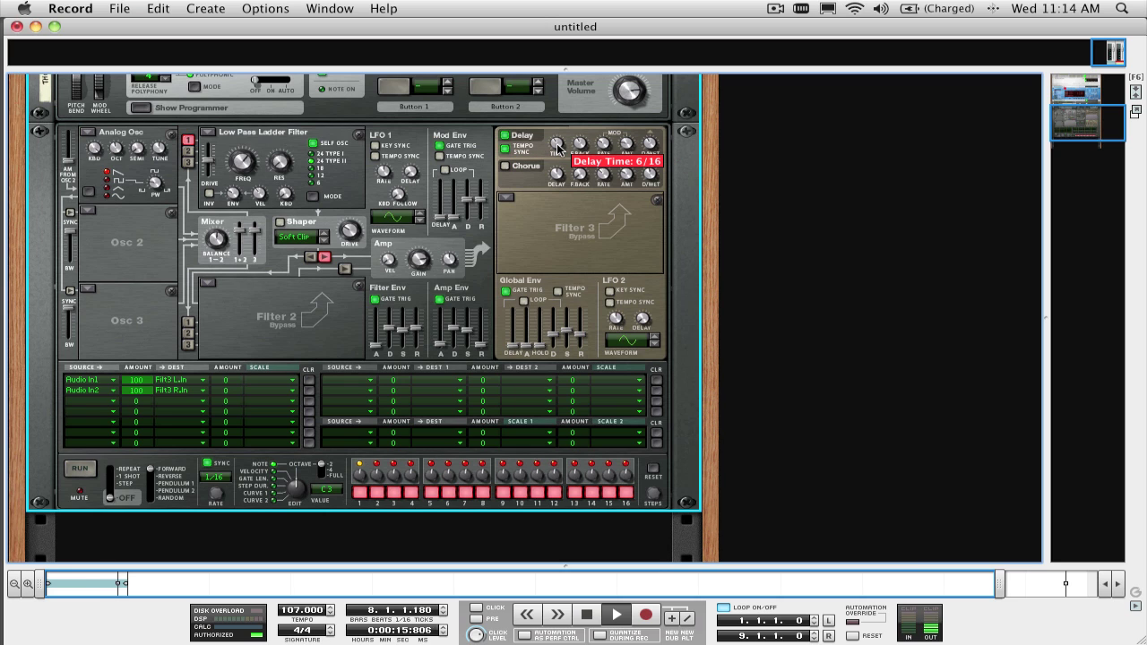
pyautogui.moveTo(557, 148); pyautogui.dragTo(559, 152)
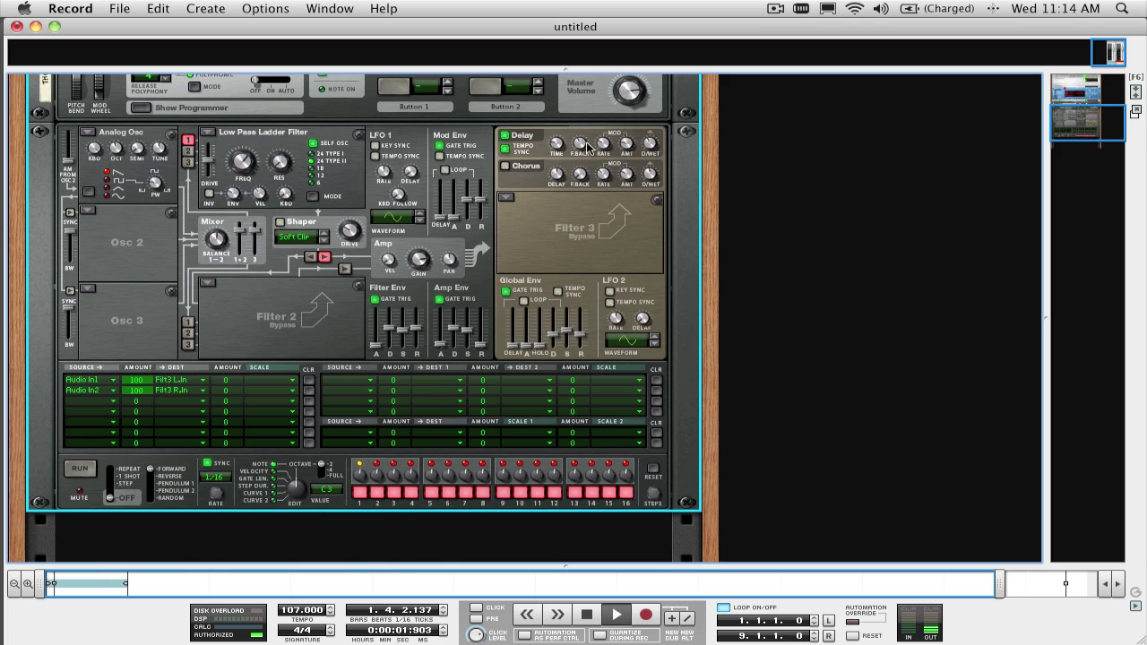
pyautogui.click(505, 166)
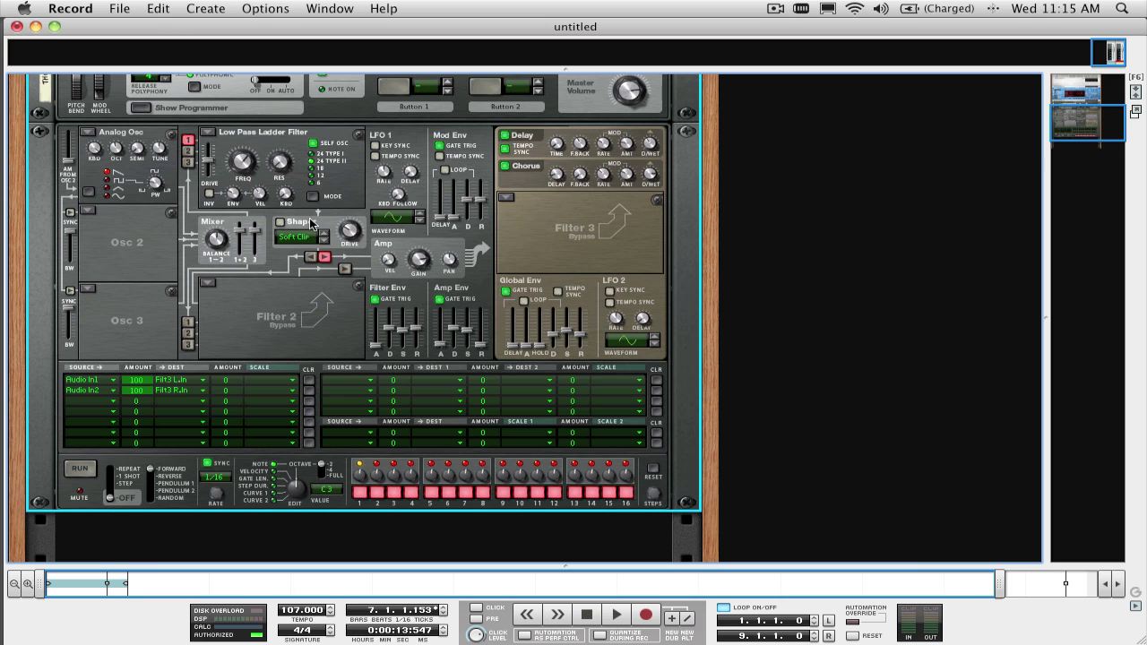
# Turn Chorus off and set the step sequencer to 6 steps with Edit on Gate Len.
pyautogui.click(505, 168)
pyautogui.scroll(3, 237, 305)
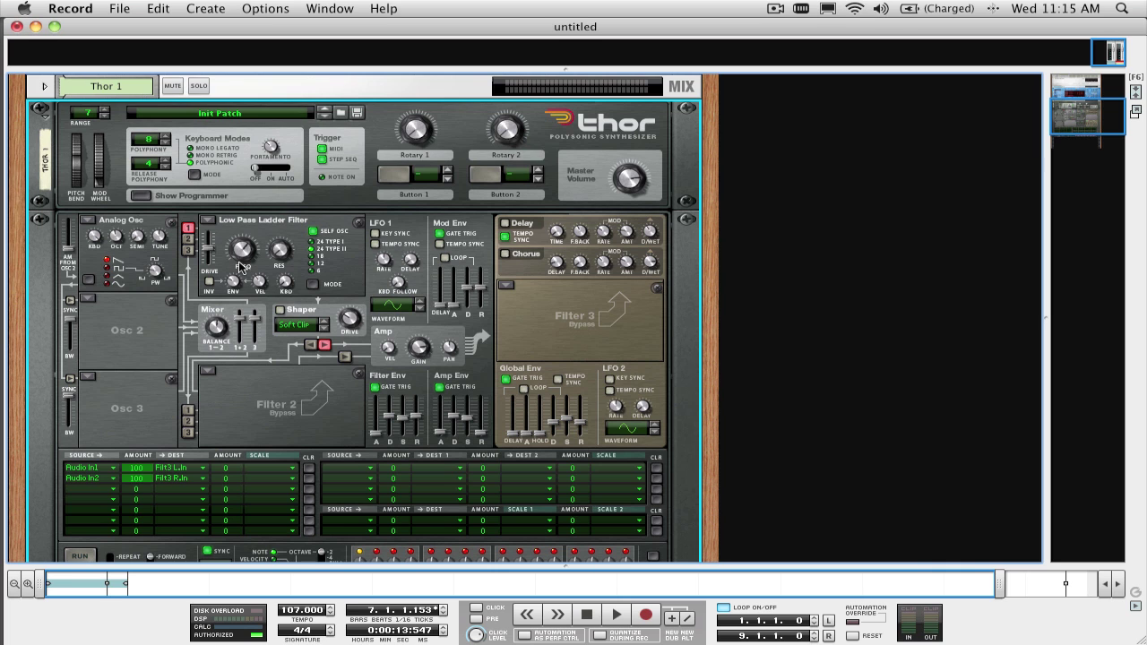
pyautogui.scroll(-6, 241, 267)
pyautogui.scroll(3, 240, 267)
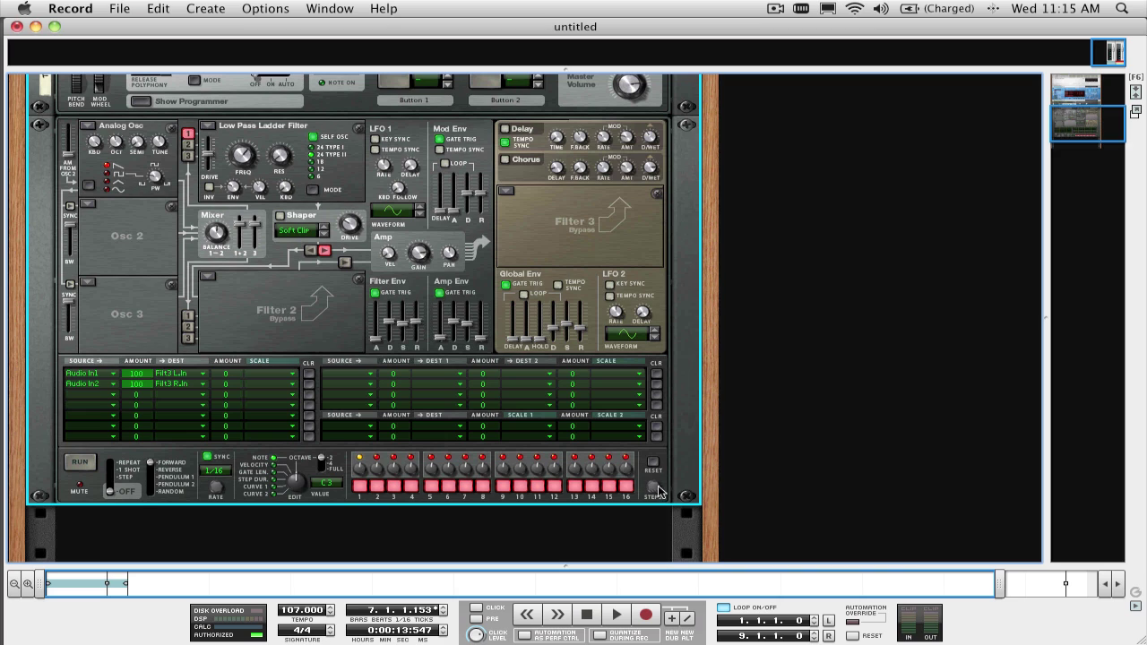
pyautogui.moveTo(655, 491); pyautogui.dragTo(656, 574)
pyautogui.moveTo(300, 484); pyautogui.dragTo(367, 453)
# Briefly play the loop, then set Oscillator 1's type to Off.
pyautogui.press('space')
pyautogui.press('space')
pyautogui.click(87, 130)
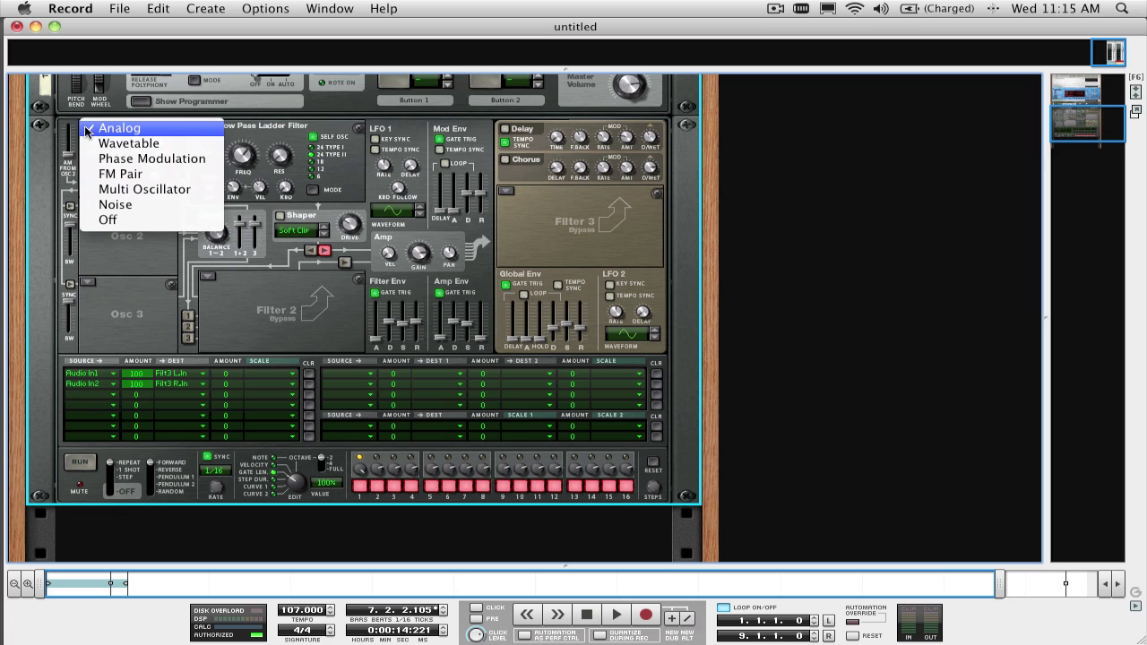
pyautogui.click(111, 220)
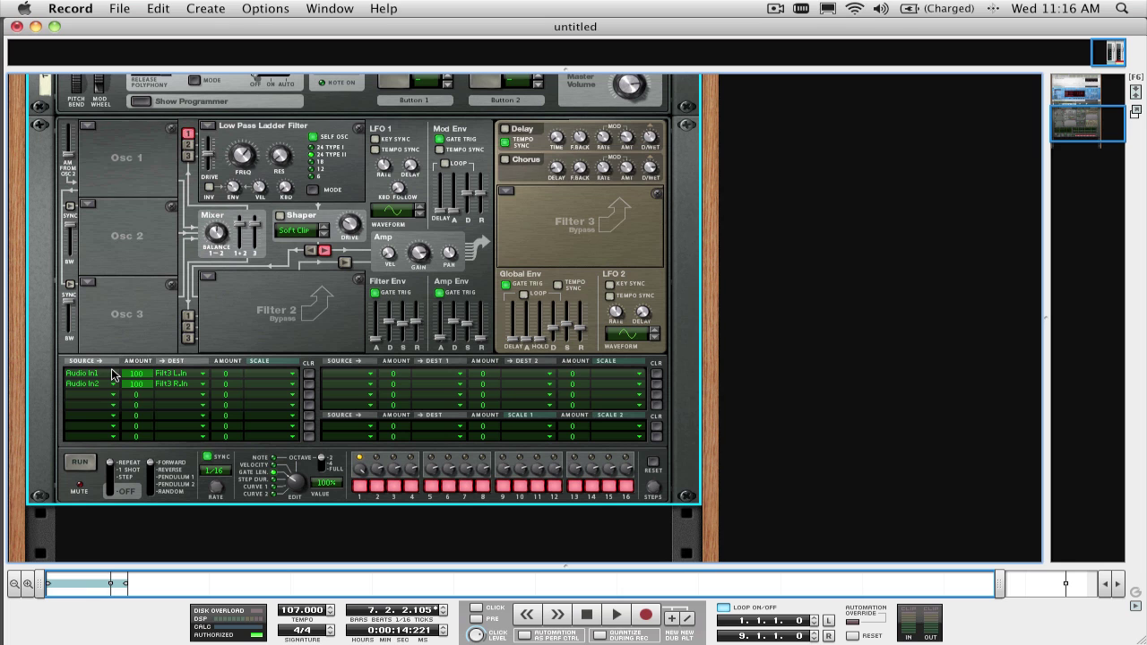
# Send Audio In1 to Filter 1's input and Audio In2 to Filter 2's input, and enable the Shaper.
pyautogui.press('space')
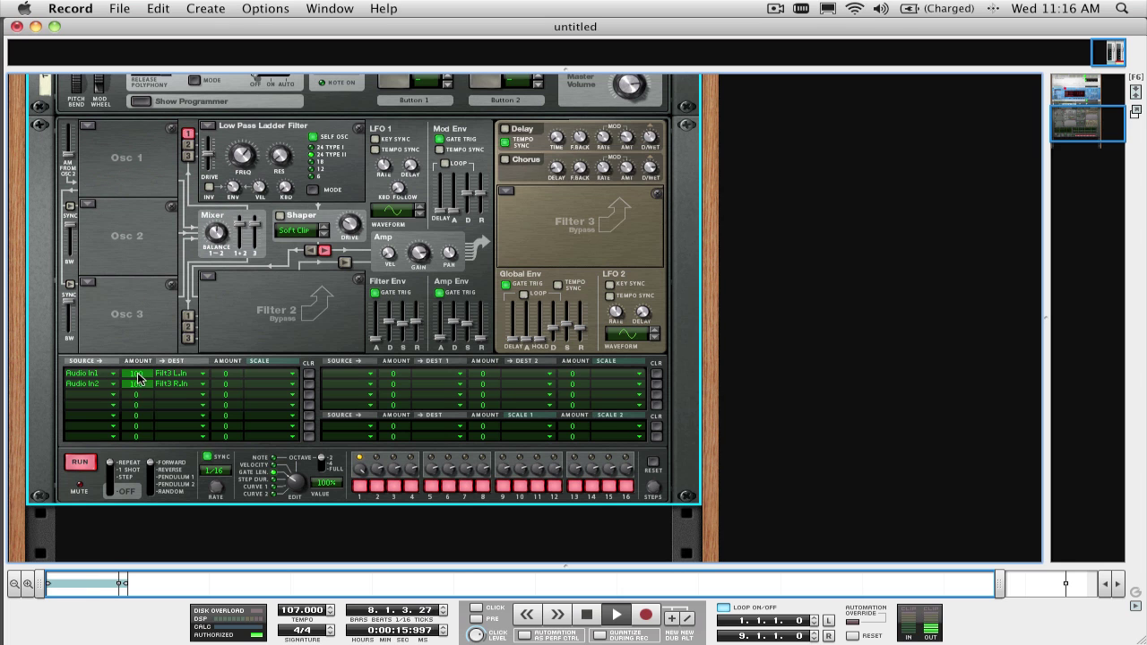
pyautogui.press('space')
pyautogui.click(172, 385)
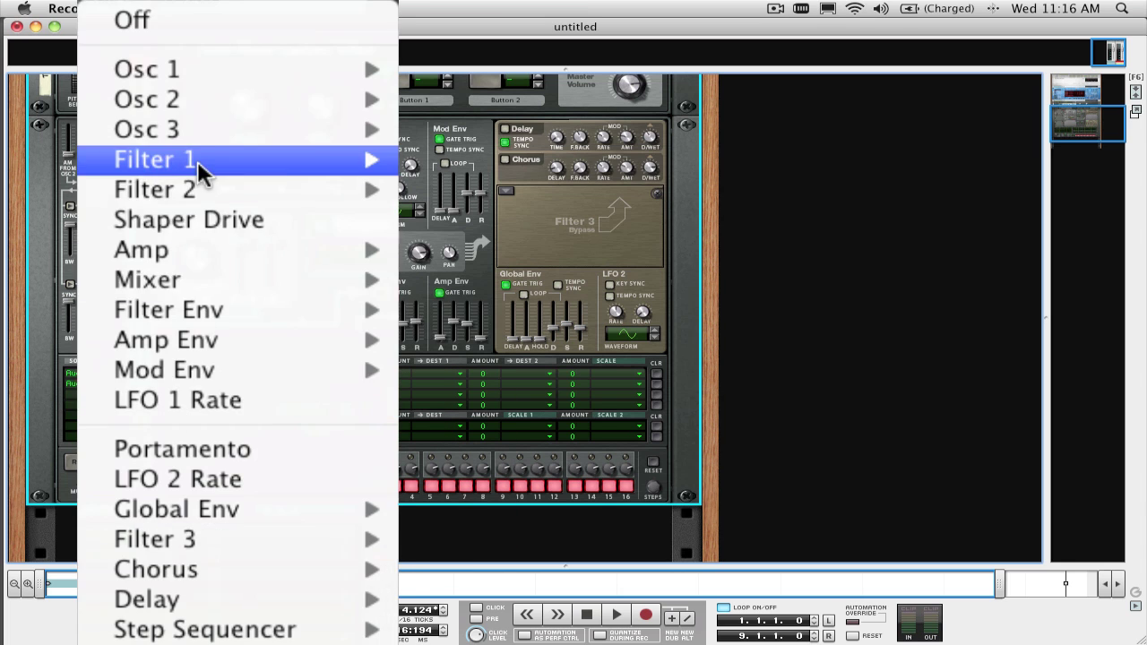
pyautogui.moveTo(206, 182)
pyautogui.click(336, 144)
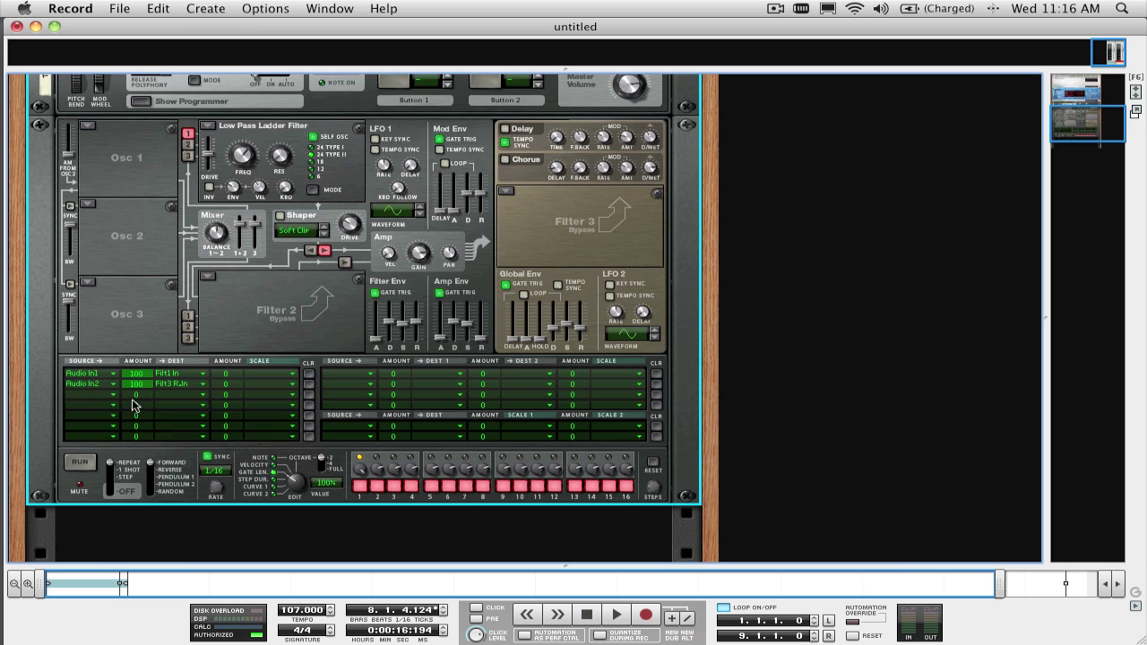
pyautogui.click(168, 384)
pyautogui.moveTo(296, 208)
pyautogui.click(336, 209)
pyautogui.click(280, 219)
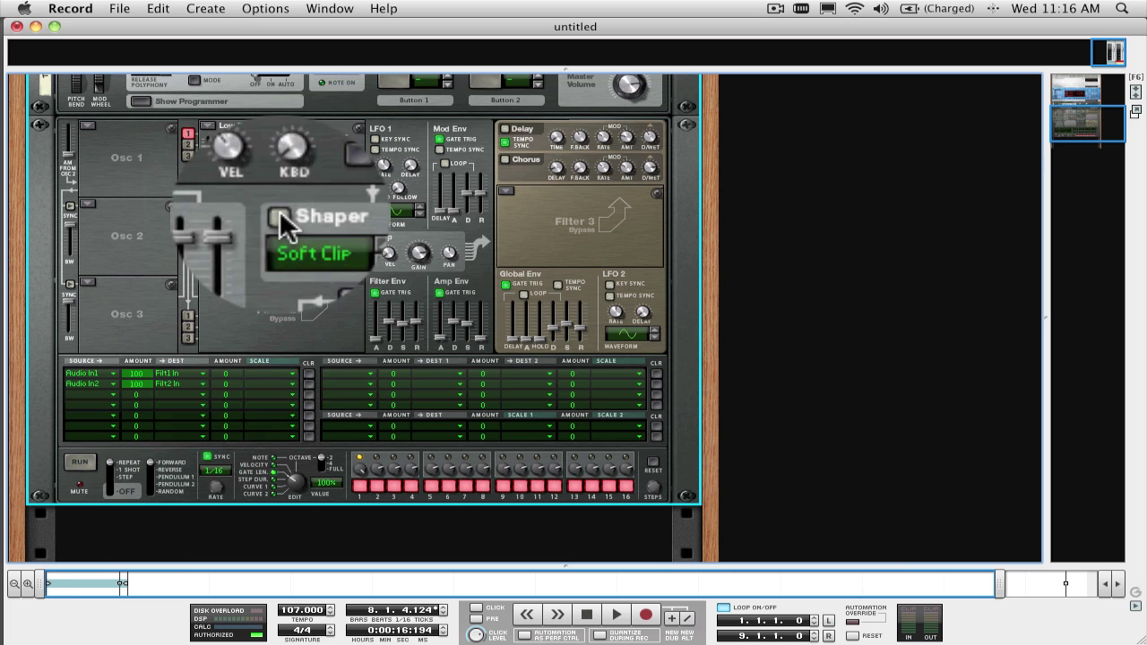
# While the loop plays, set the Shaper to Sine, increase Drive, and raise Filter 1's cutoff.
pyautogui.press('space')
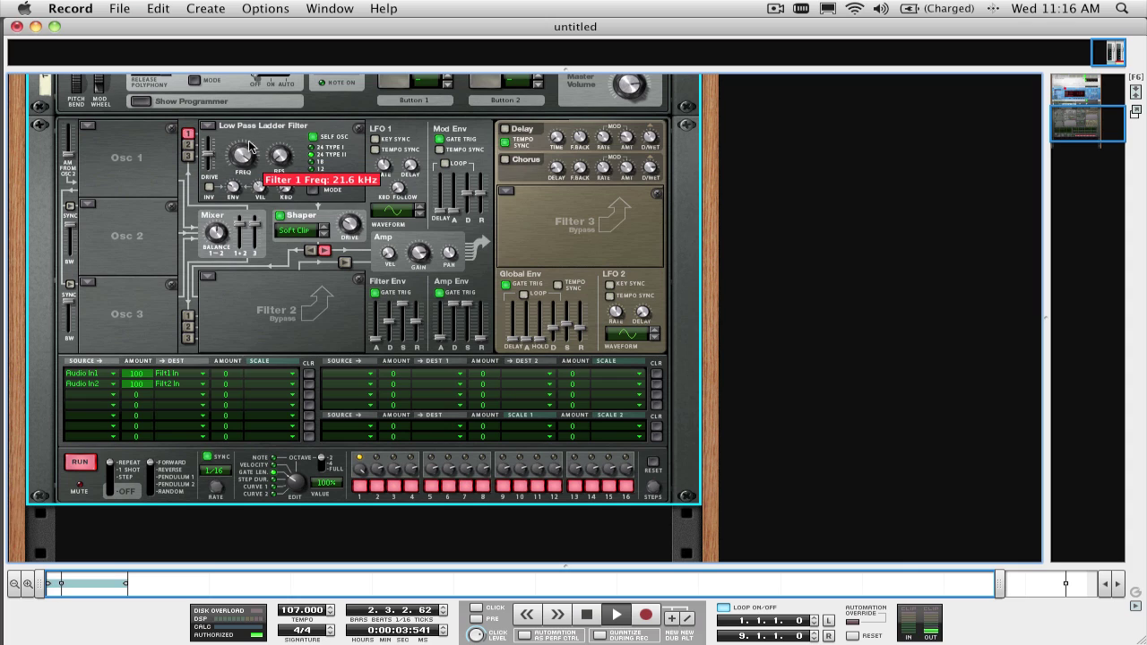
pyautogui.click(322, 234)
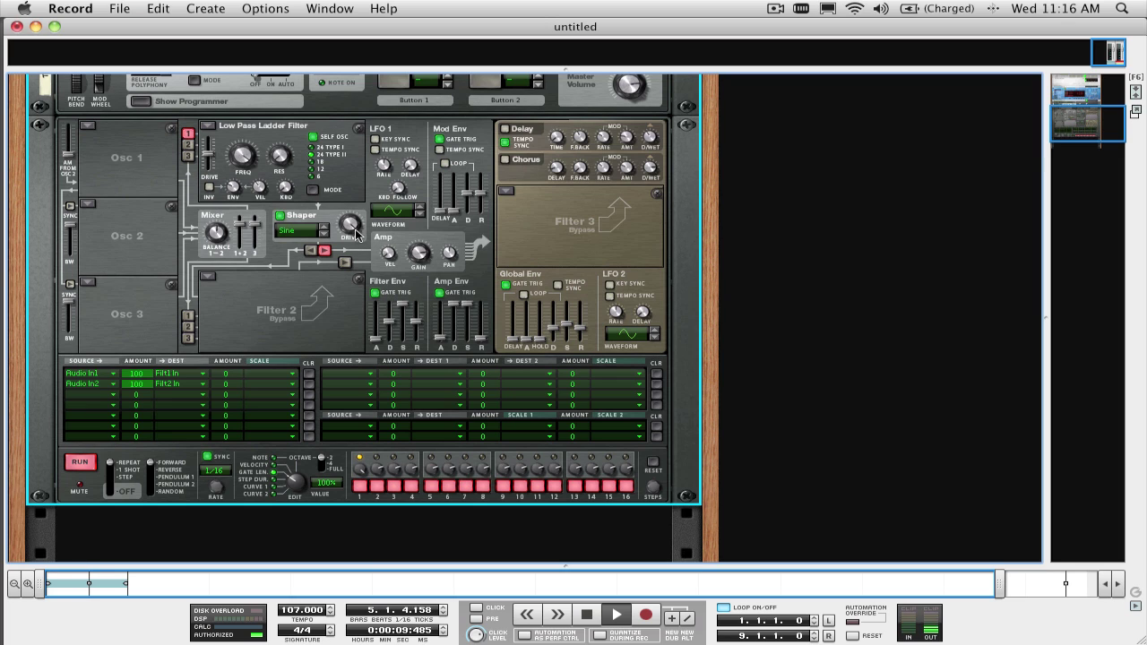
pyautogui.moveTo(354, 233); pyautogui.dragTo(354, 217)
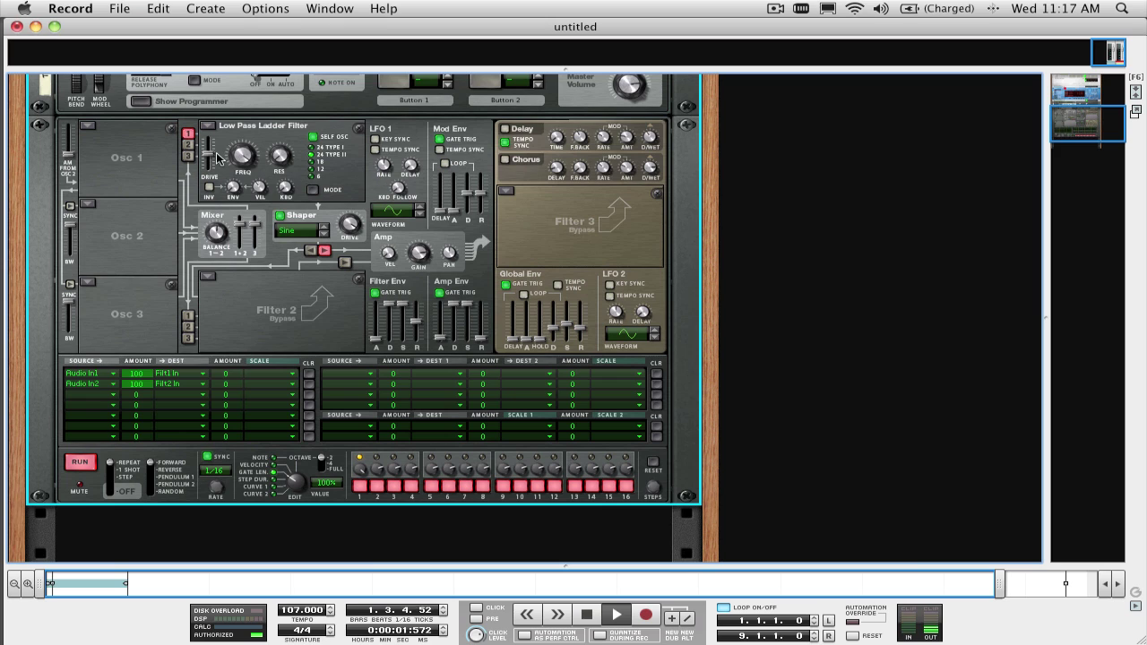
pyautogui.moveTo(240, 188); pyautogui.dragTo(281, 154)
pyautogui.moveTo(465, 463)
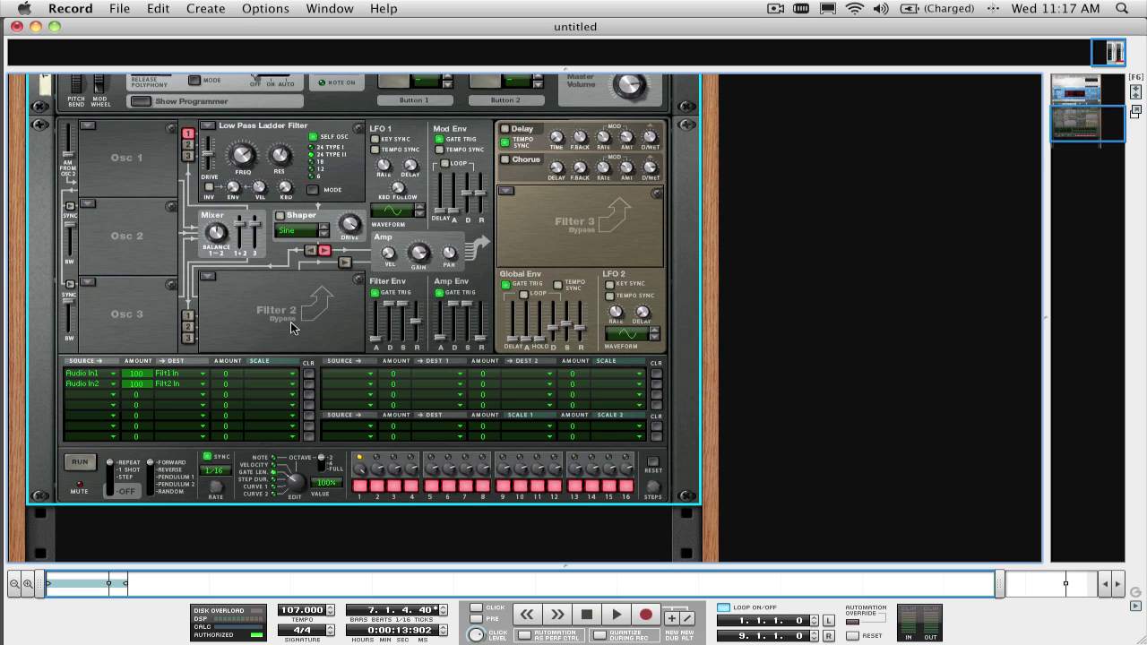
# Open the Patch Browser for a new effect, showing the Thor Audio Input Patches folder.
pyautogui.scroll(5, 292, 295)
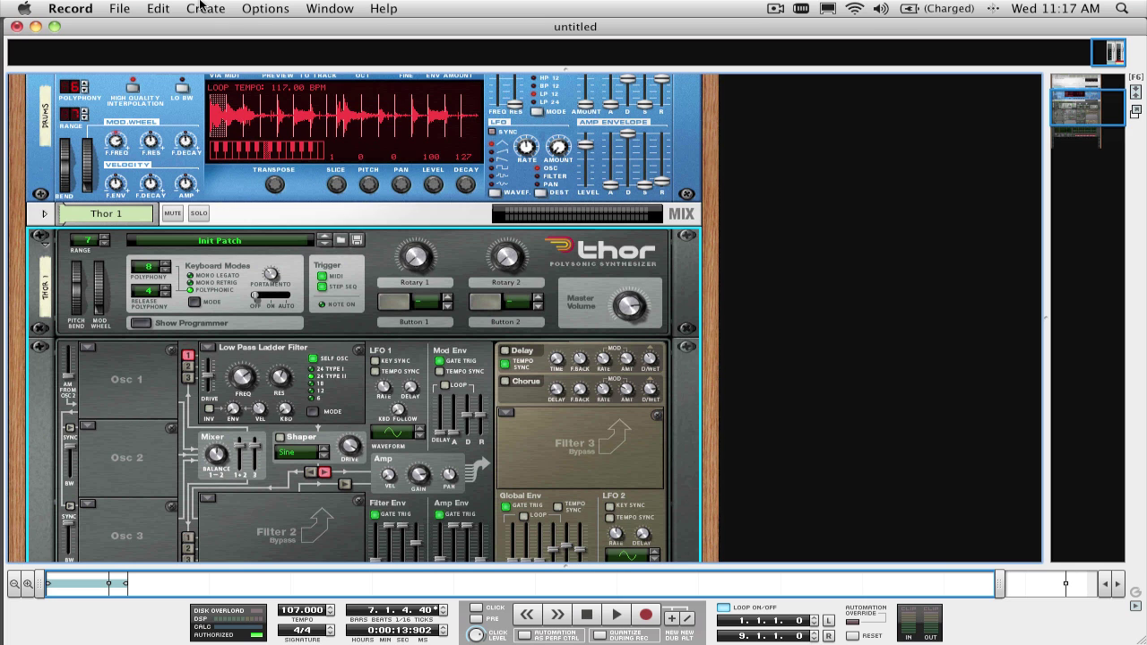
pyautogui.scroll(-6, 315, 329)
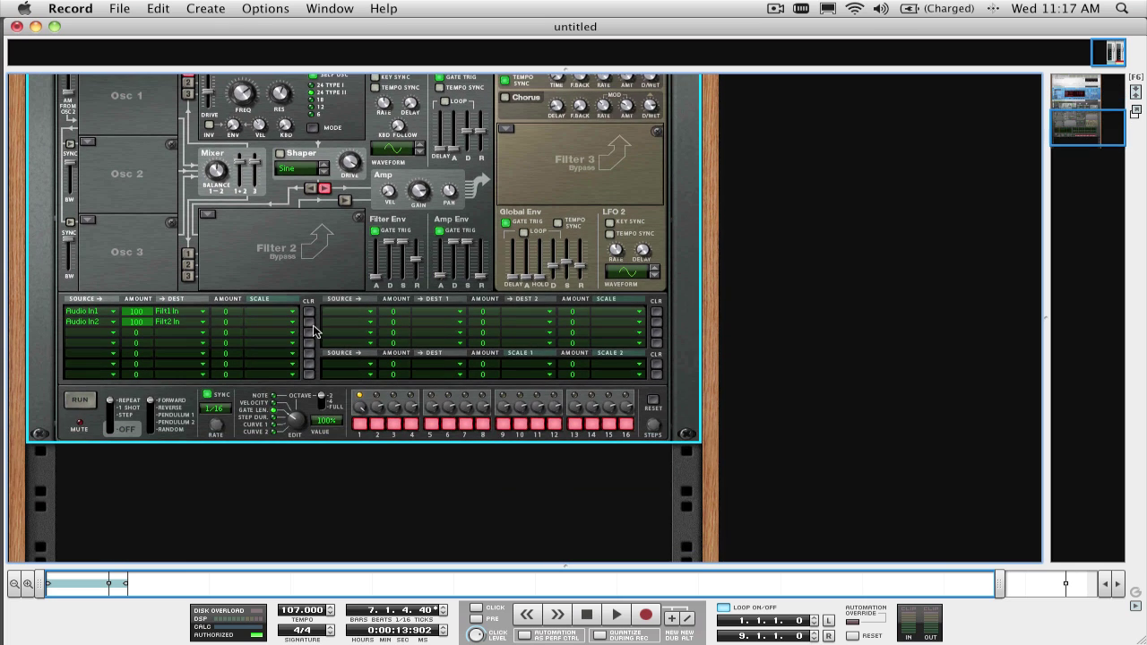
pyautogui.scroll(4, 286, 479)
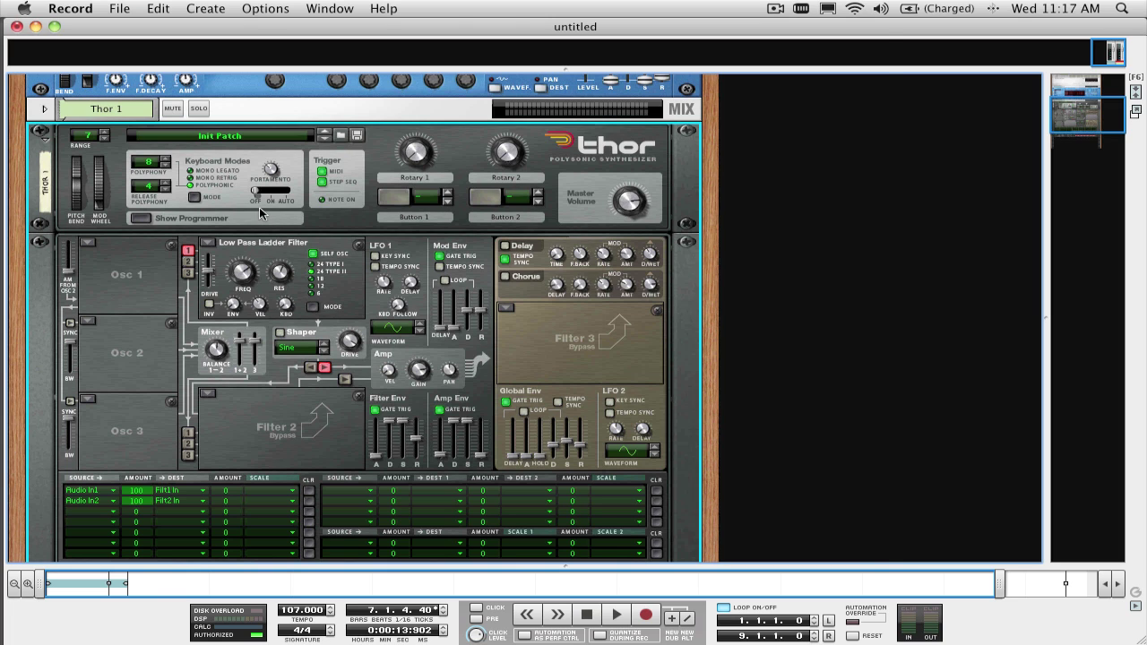
pyautogui.press('super+f')
# Load the LPF and HPF Stereo Combinator patch from Thor Audio Input Patches and show its Thor devices.
pyautogui.doubleClick(445, 120)
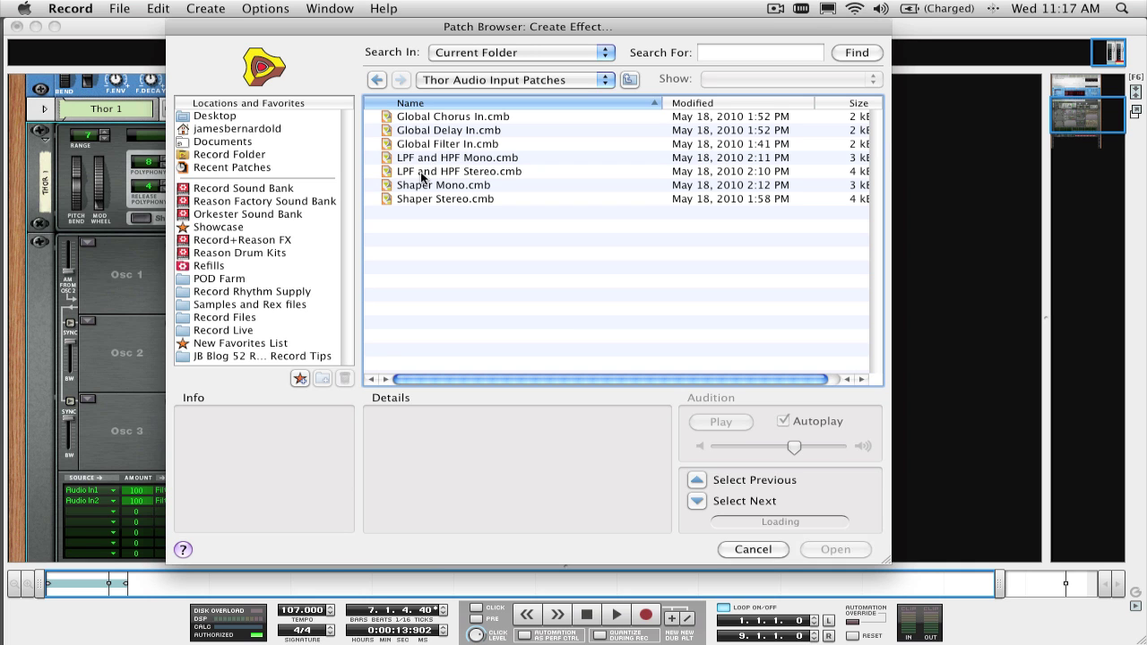
pyautogui.doubleClick(421, 173)
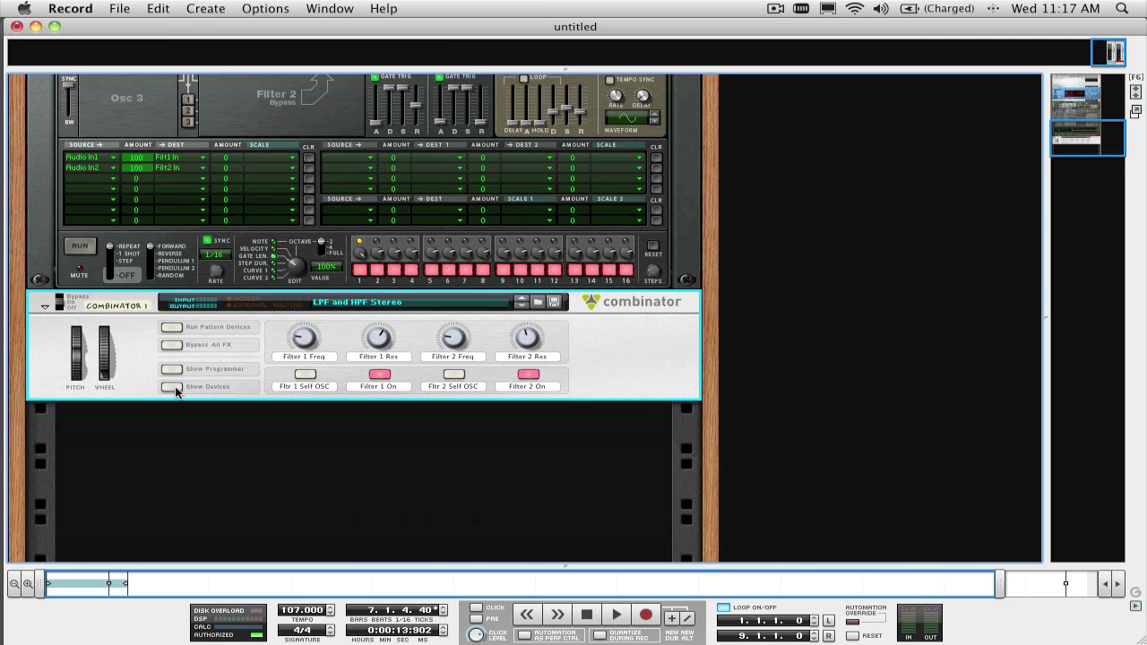
pyautogui.click(173, 386)
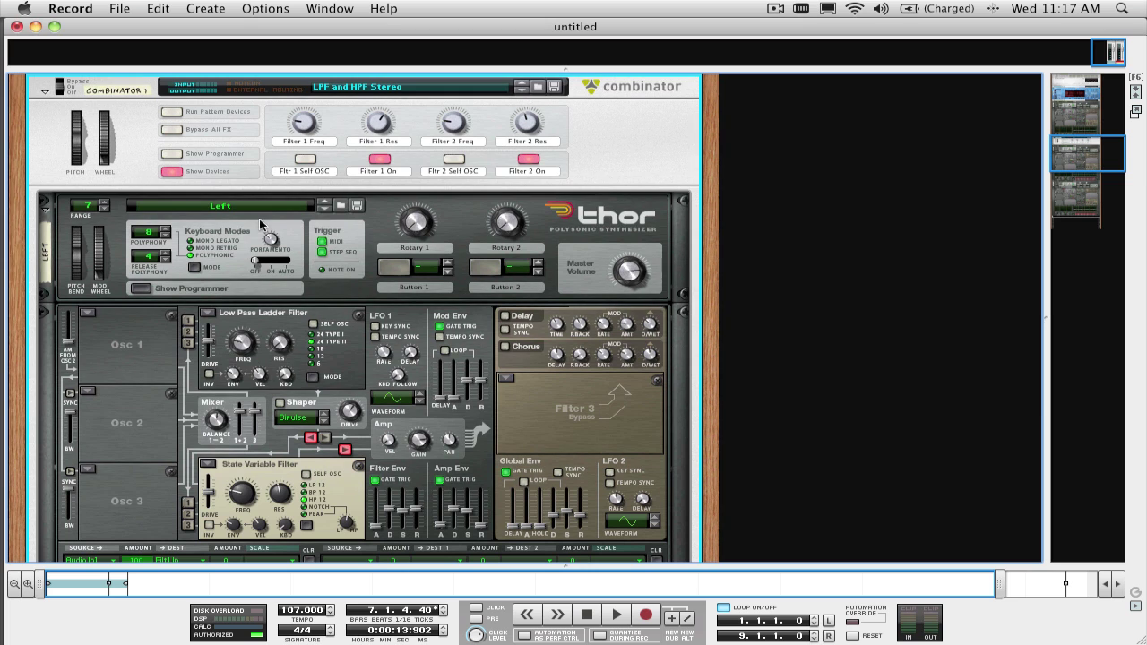
pyautogui.scroll(-10, 321, 158)
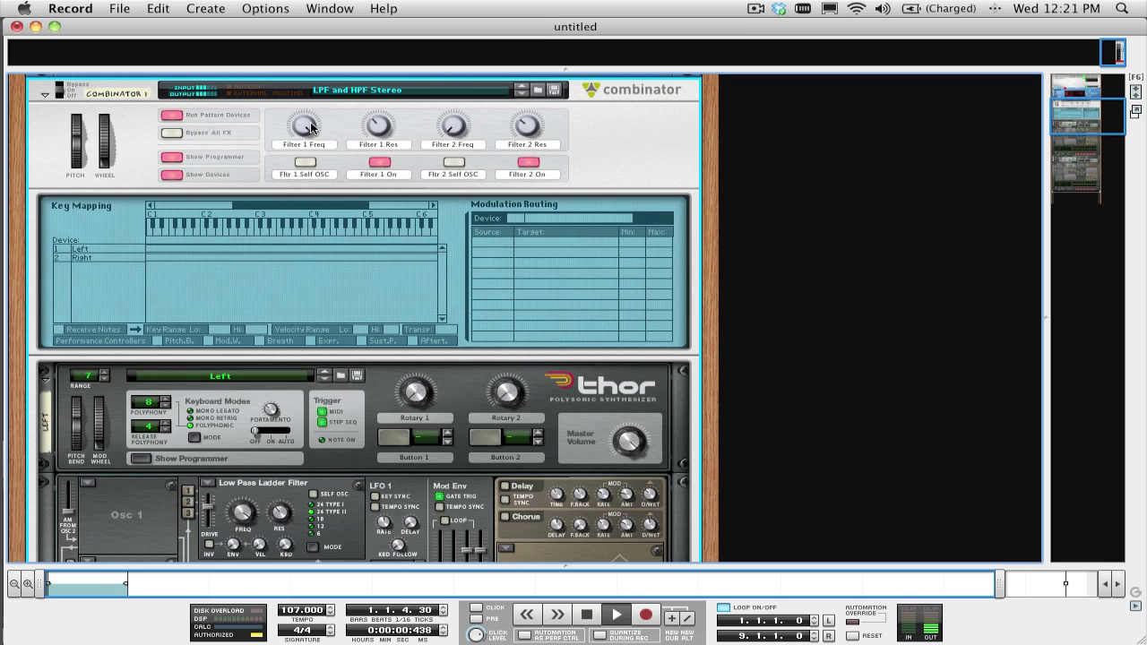
# Sweep the Filter 1 and Filter 2 frequency knobs down and back up while the loop plays.
pyautogui.moveTo(308, 135)
pyautogui.moveTo(308, 133); pyautogui.dragTo(306, 137)
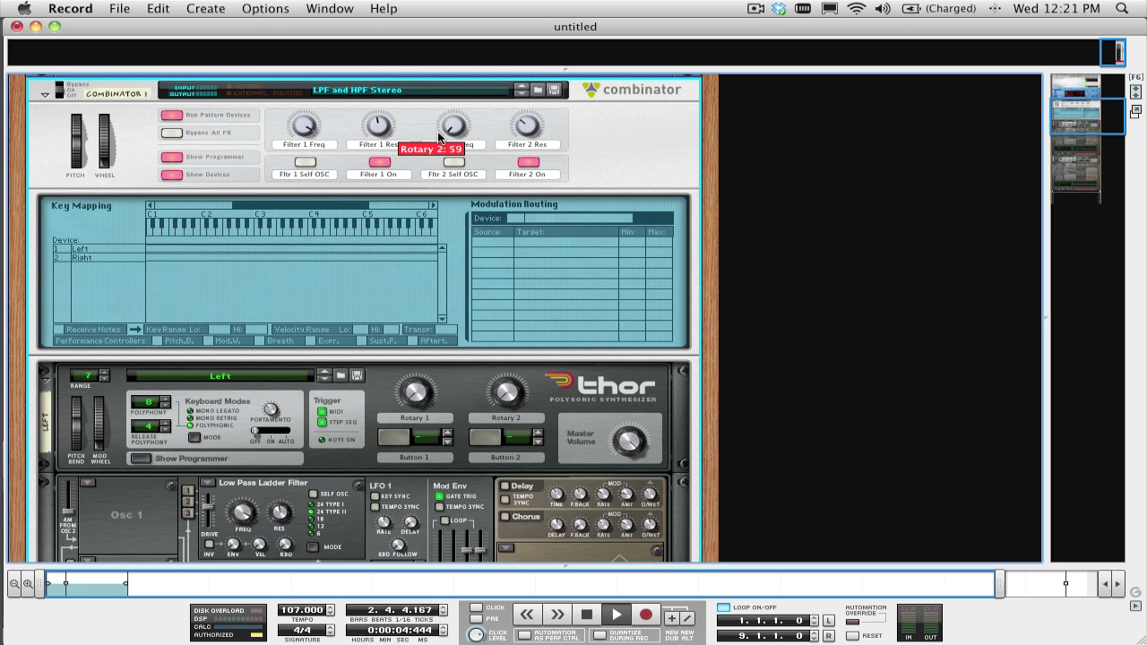
pyautogui.moveTo(464, 128)
pyautogui.mouseDown()
pyautogui.moveTo(453, 98)
pyautogui.moveTo(452, 109)
pyautogui.mouseUp()
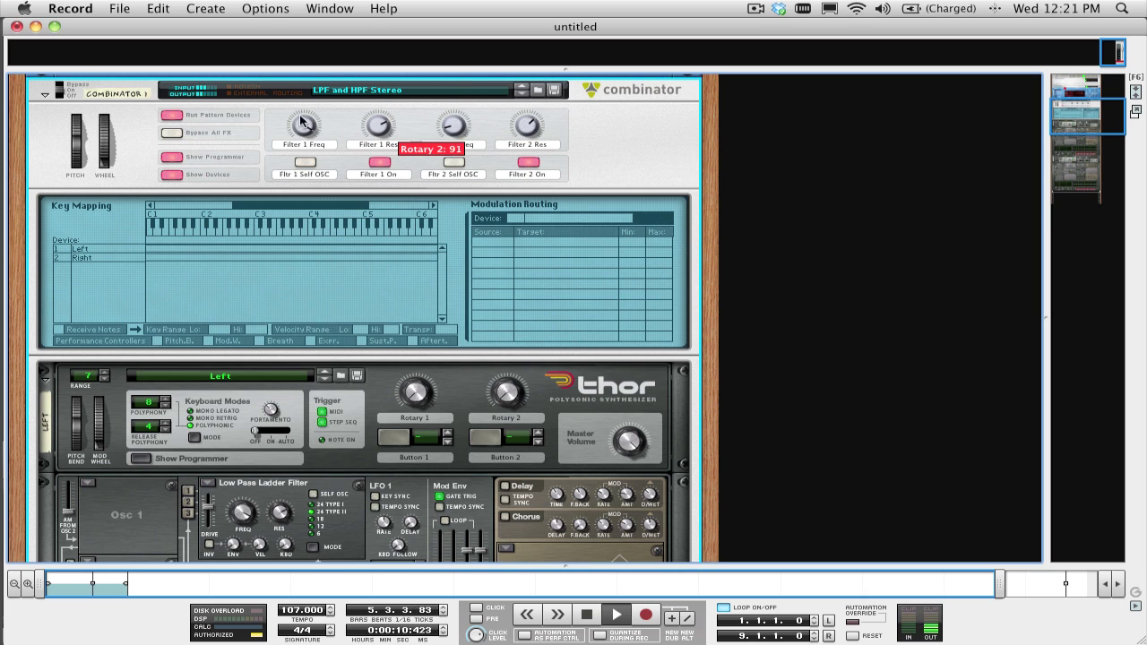
pyautogui.moveTo(299, 127); pyautogui.dragTo(376, 130)
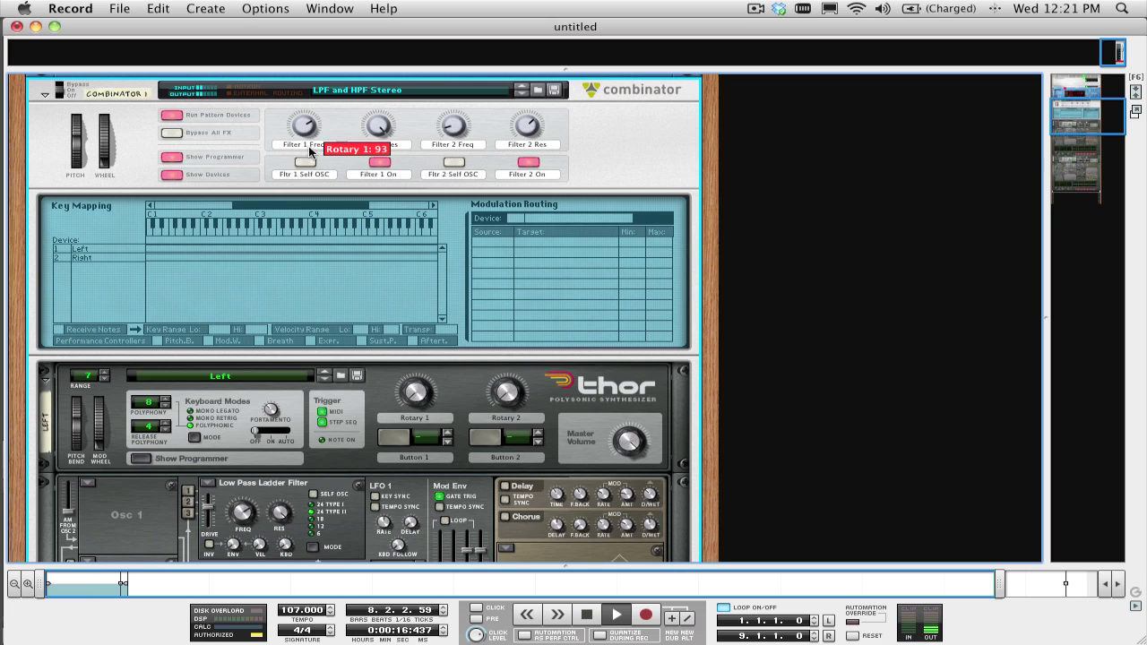
pyautogui.moveTo(308, 167); pyautogui.dragTo(312, 127)
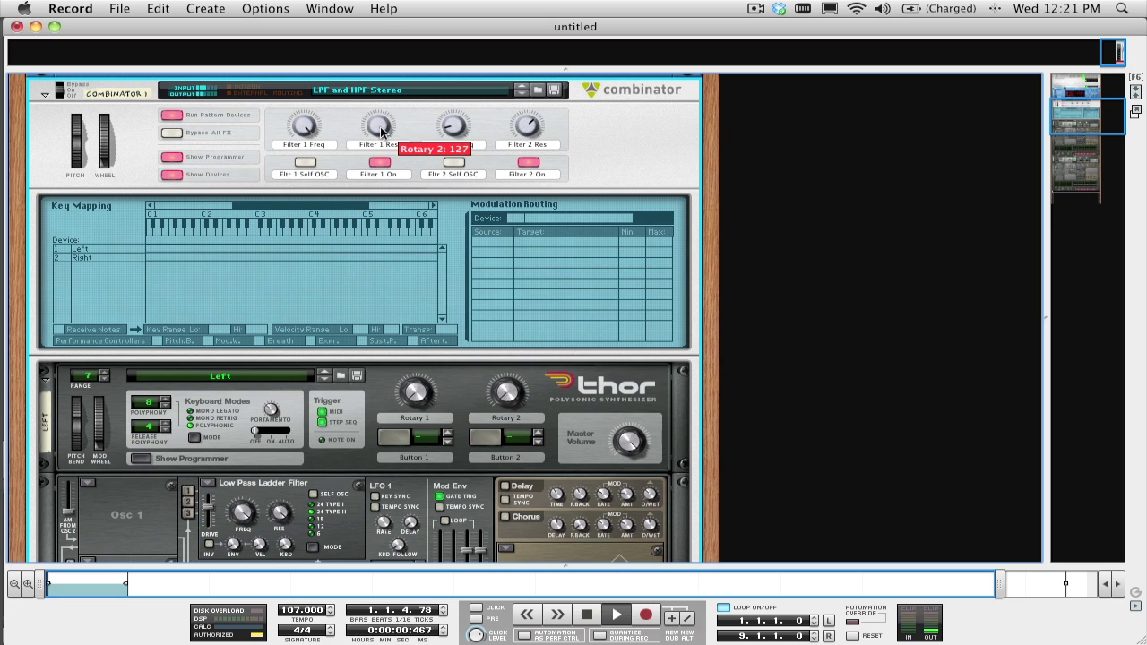
pyautogui.moveTo(458, 116)
pyautogui.mouseDown()
pyautogui.moveTo(458, 100)
pyautogui.moveTo(455, 158)
pyautogui.moveTo(452, 126)
pyautogui.mouseUp()
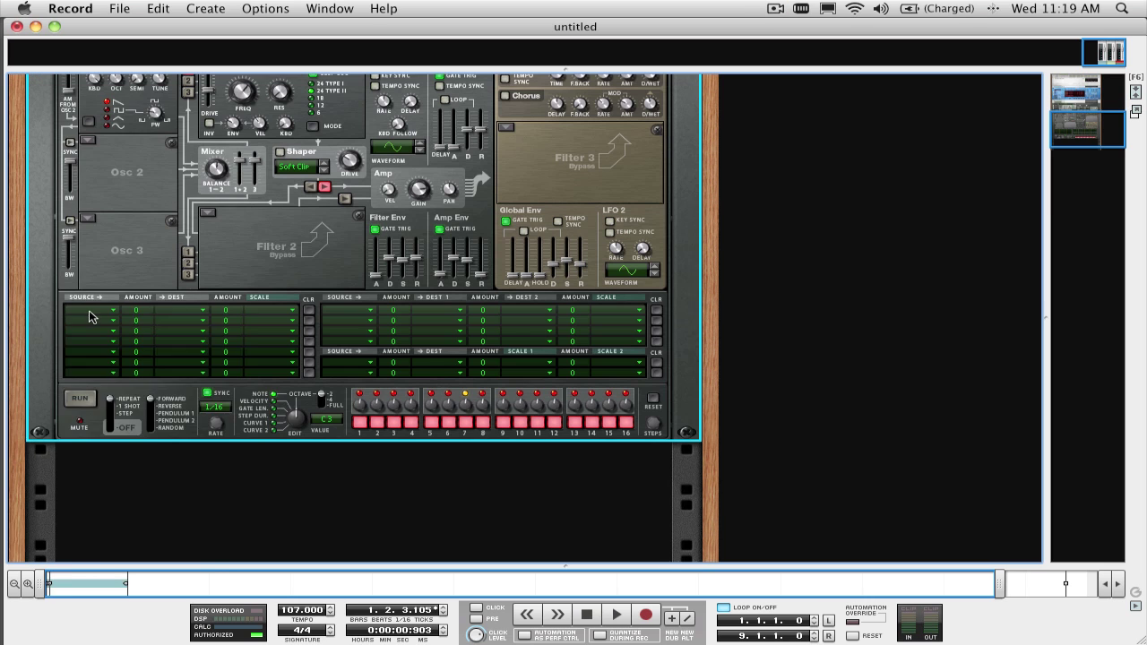
pyautogui.click(89, 310)
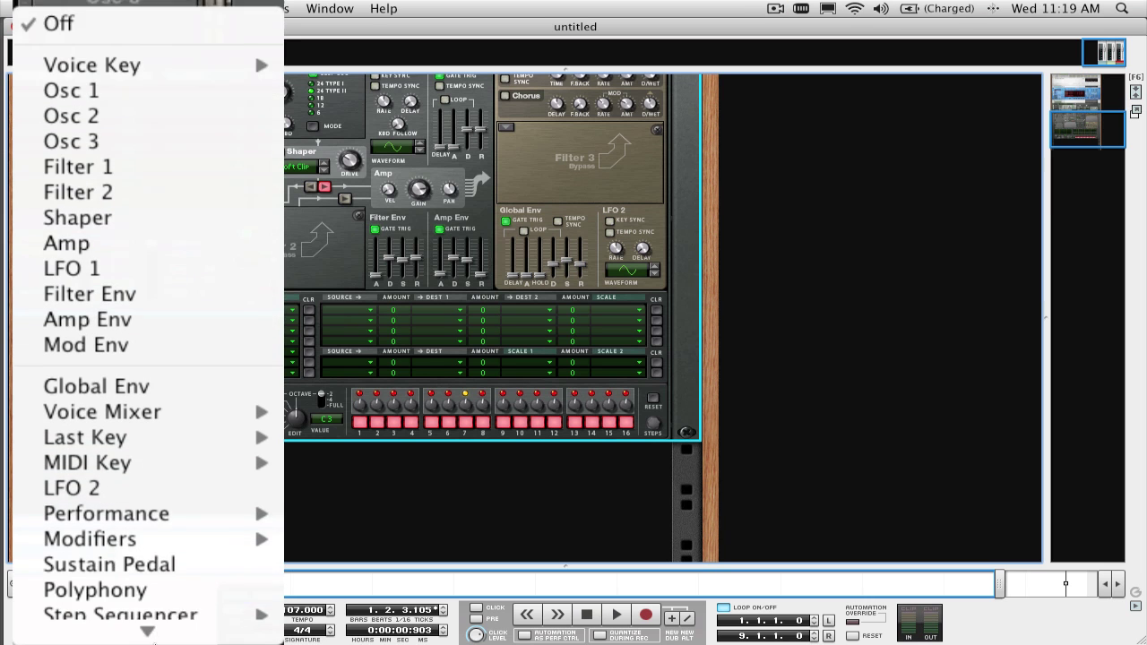
# Route Audio In1 to Osc 1 Pitch at amount 100 in mod row 1, then start playback.
pyautogui.moveTo(202, 628)
pyautogui.click(255, 556)
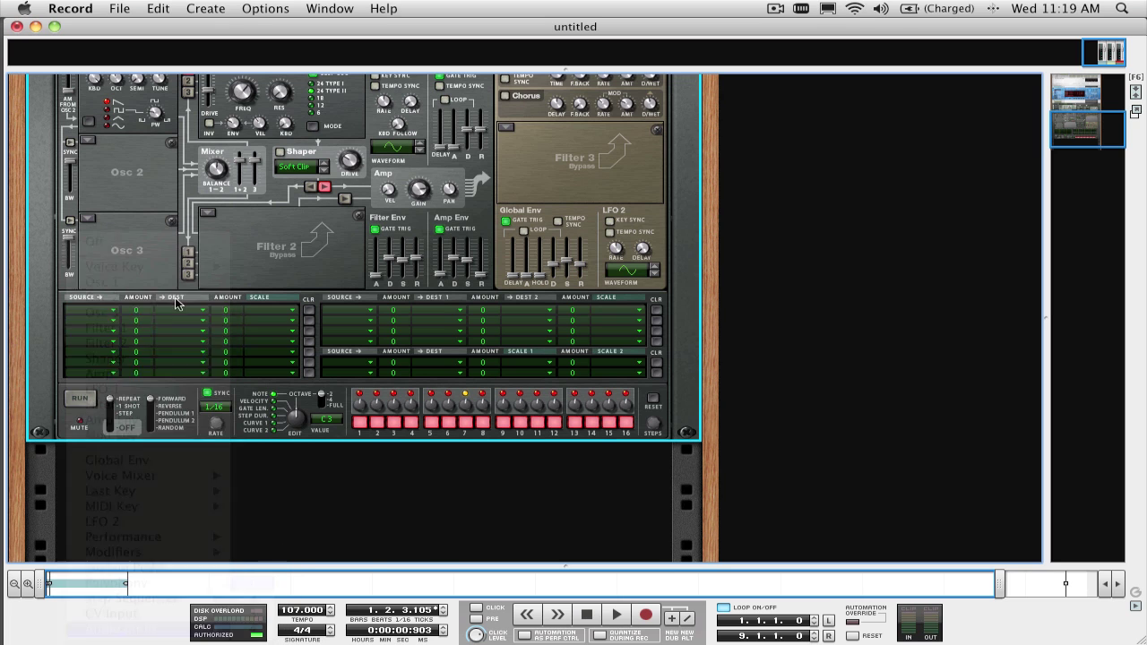
pyautogui.click(188, 310)
pyautogui.moveTo(191, 333)
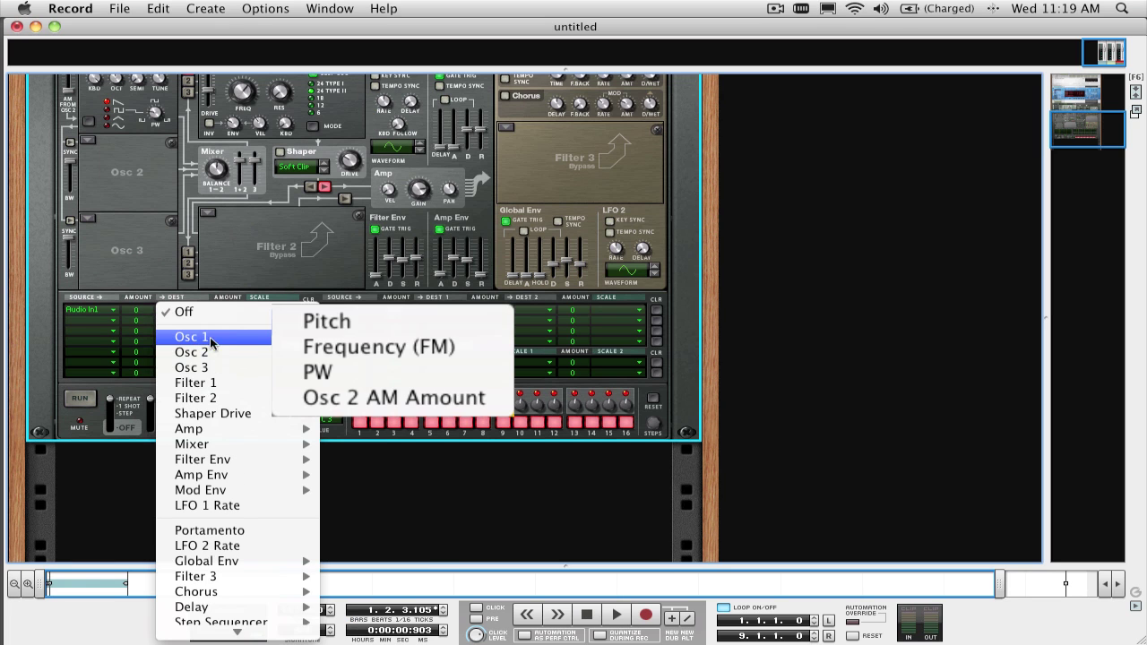
pyautogui.click(362, 321)
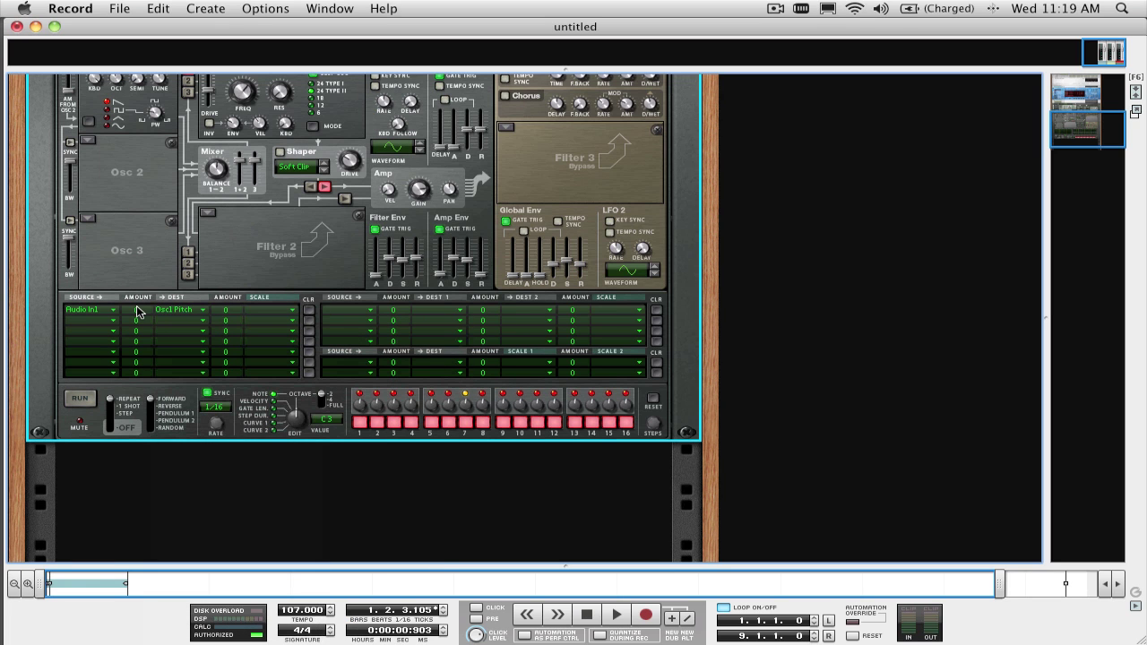
pyautogui.moveTo(137, 310); pyautogui.dragTo(149, 257)
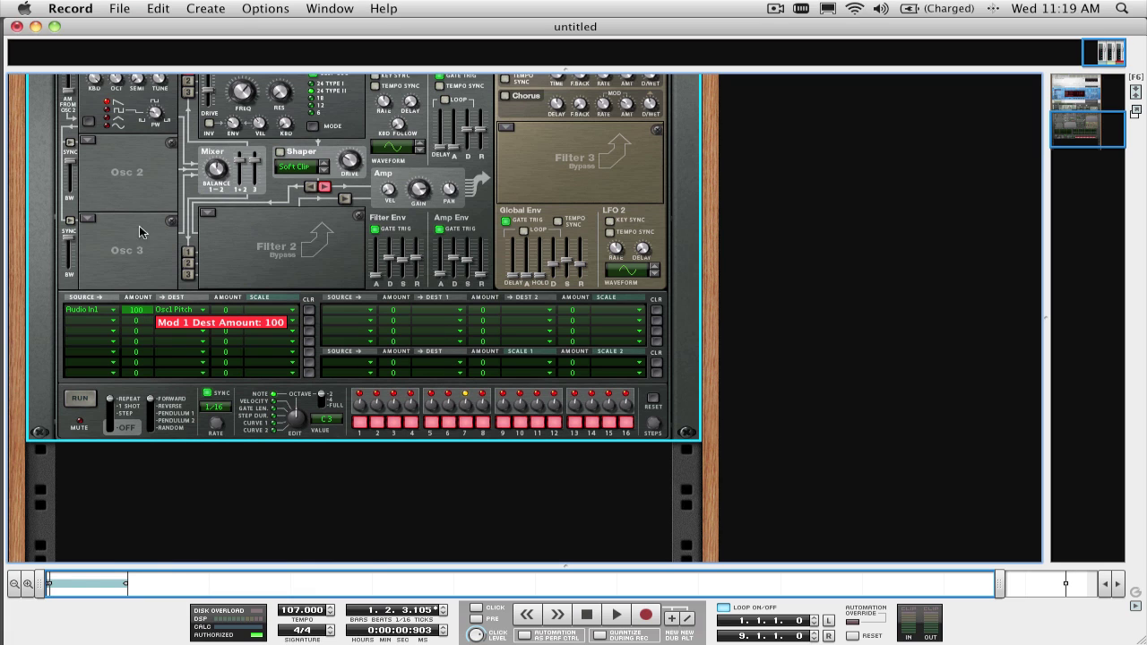
pyautogui.press('space')
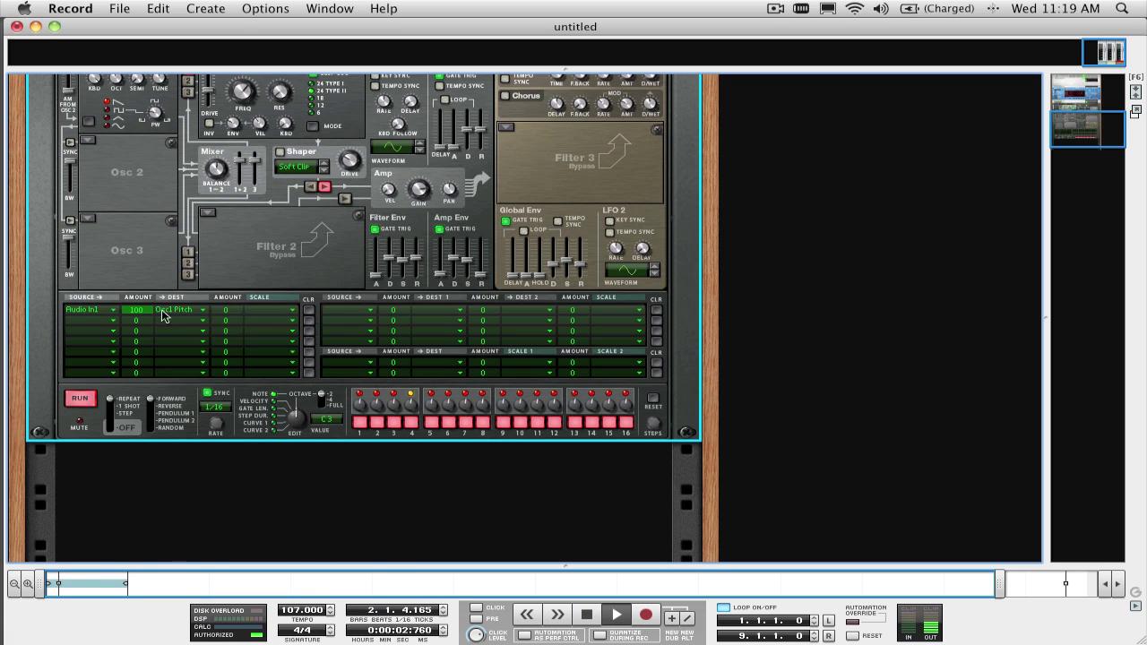
pyautogui.scroll(3, 103, 150)
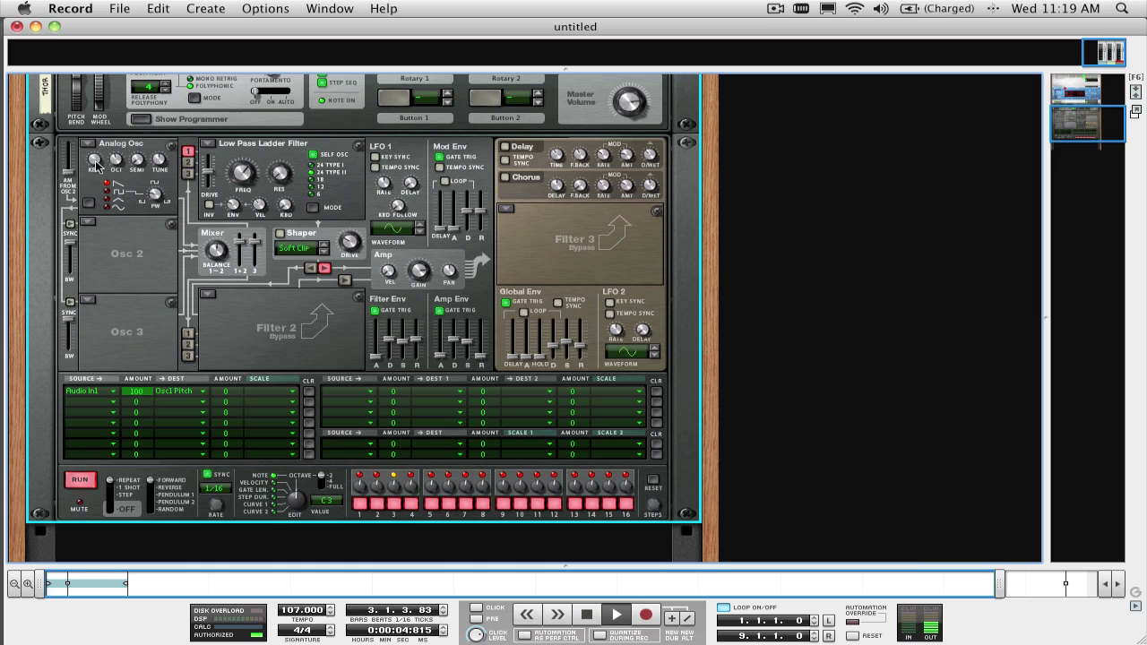
# Route Audio In2 to Osc 1 Pitch at amount 100 in mod row 2, shifting Osc 1's octave down two, then up one.
pyautogui.moveTo(116, 170); pyautogui.dragTo(117, 181)
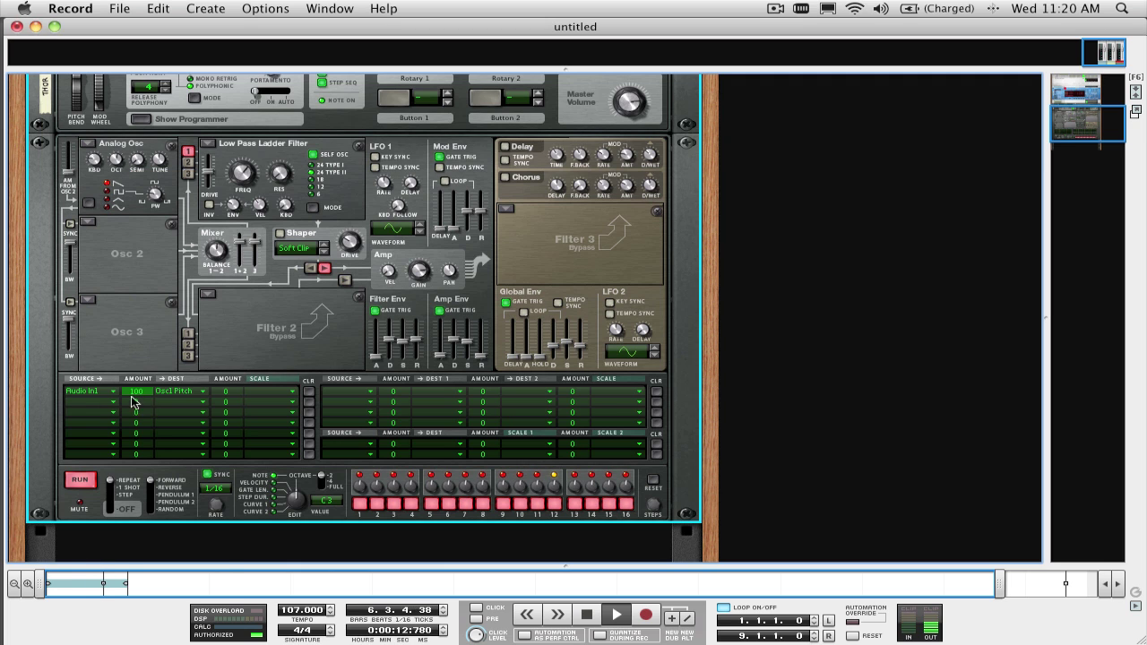
pyautogui.click(79, 401)
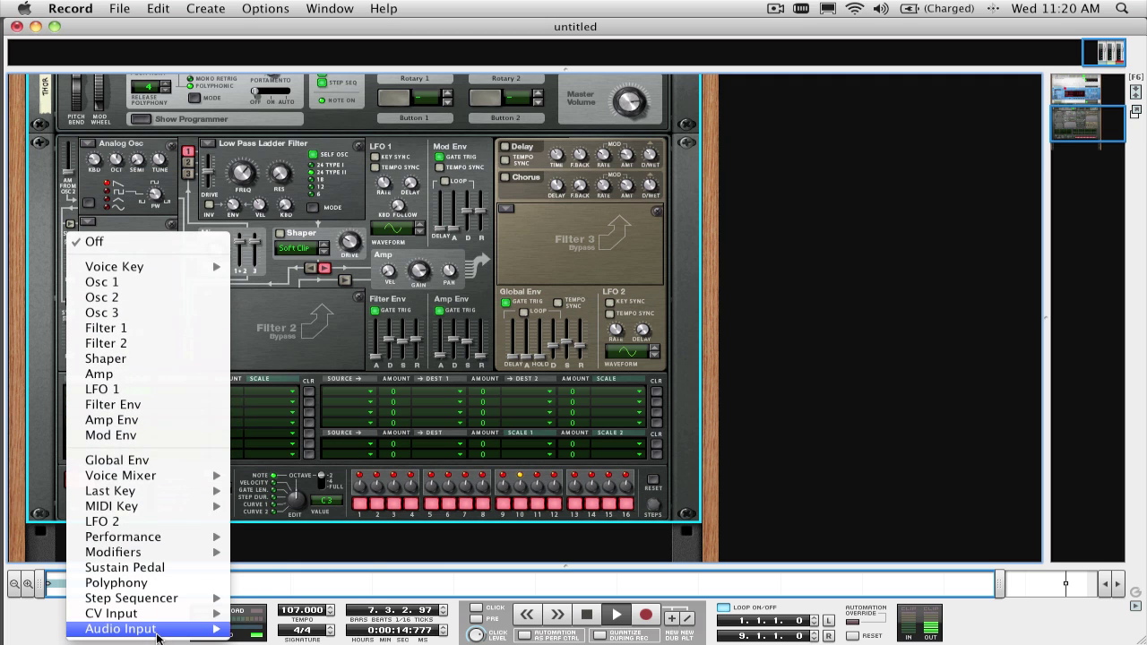
pyautogui.moveTo(158, 635)
pyautogui.click(253, 600)
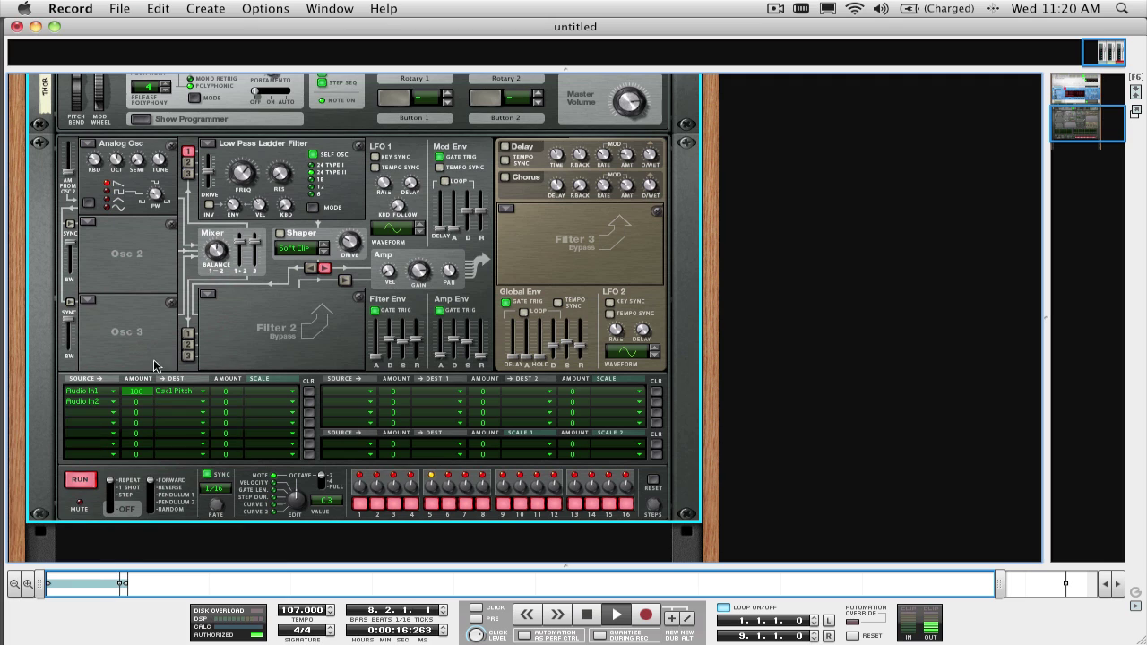
pyautogui.click(173, 404)
pyautogui.moveTo(192, 430)
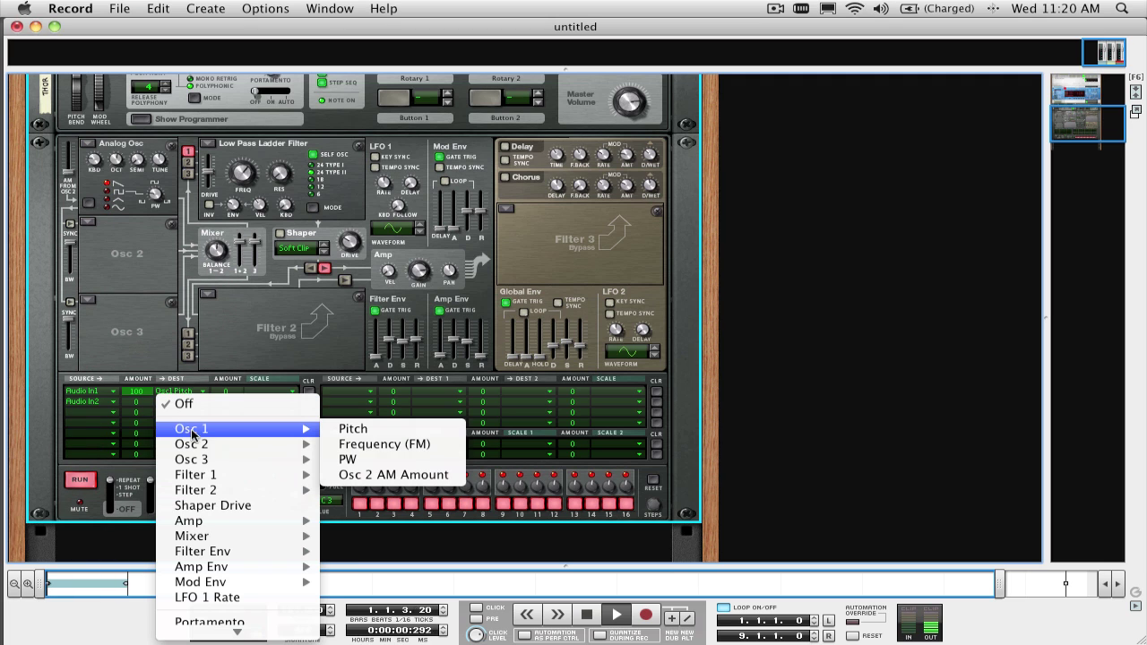
pyautogui.click(357, 429)
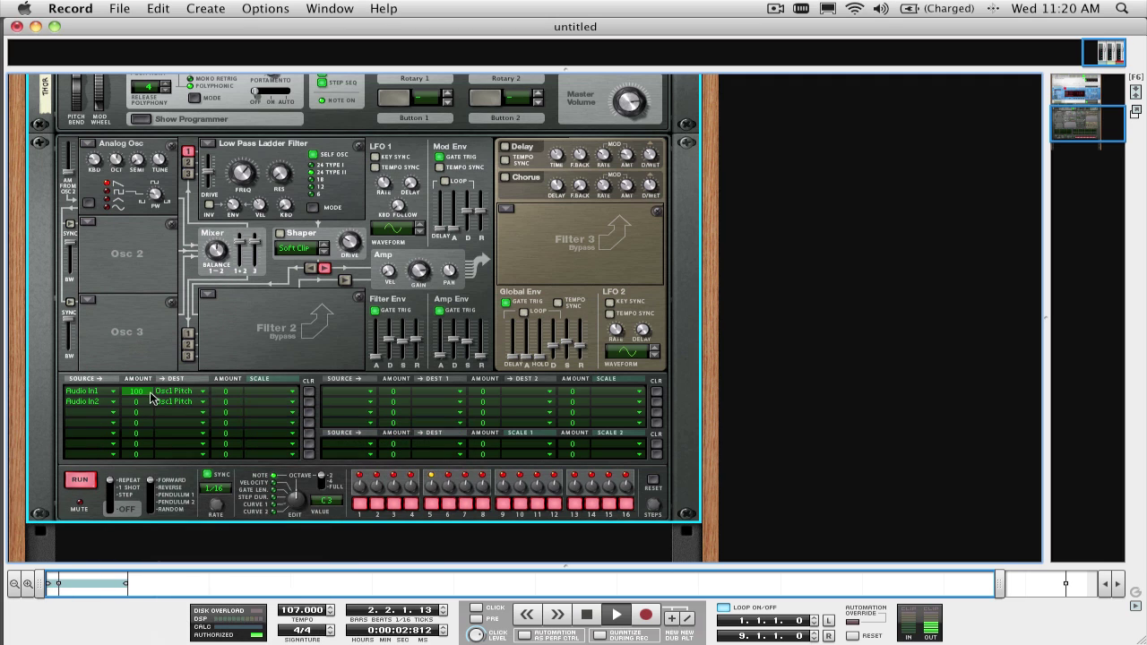
pyautogui.moveTo(135, 402); pyautogui.dragTo(138, 336)
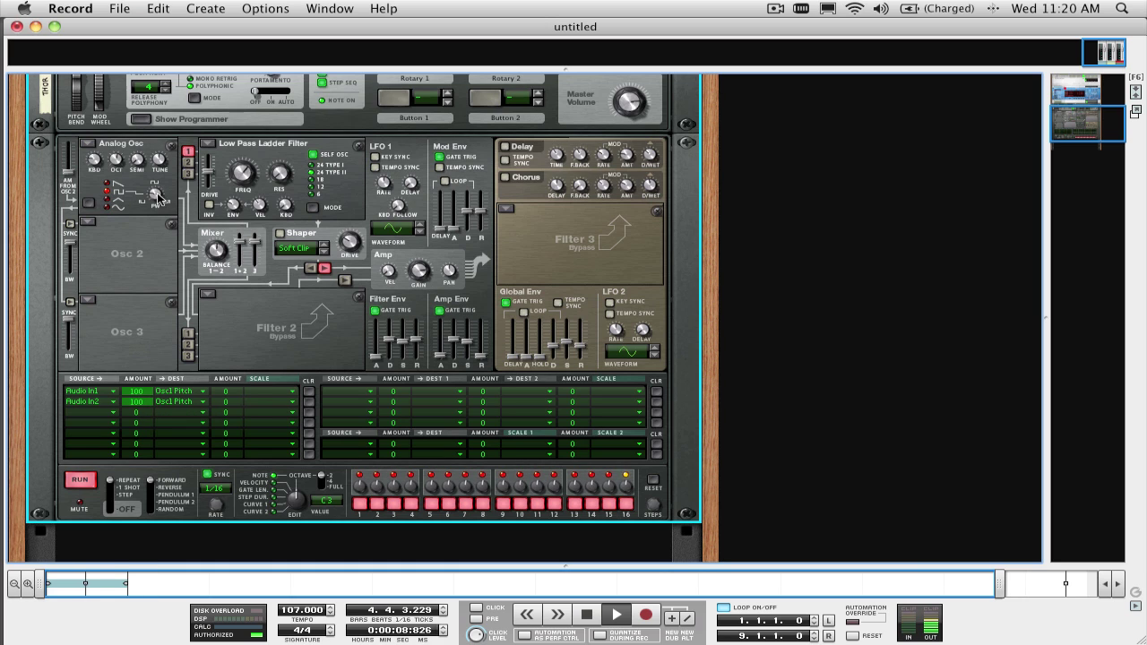
pyautogui.moveTo(117, 173); pyautogui.dragTo(123, 207)
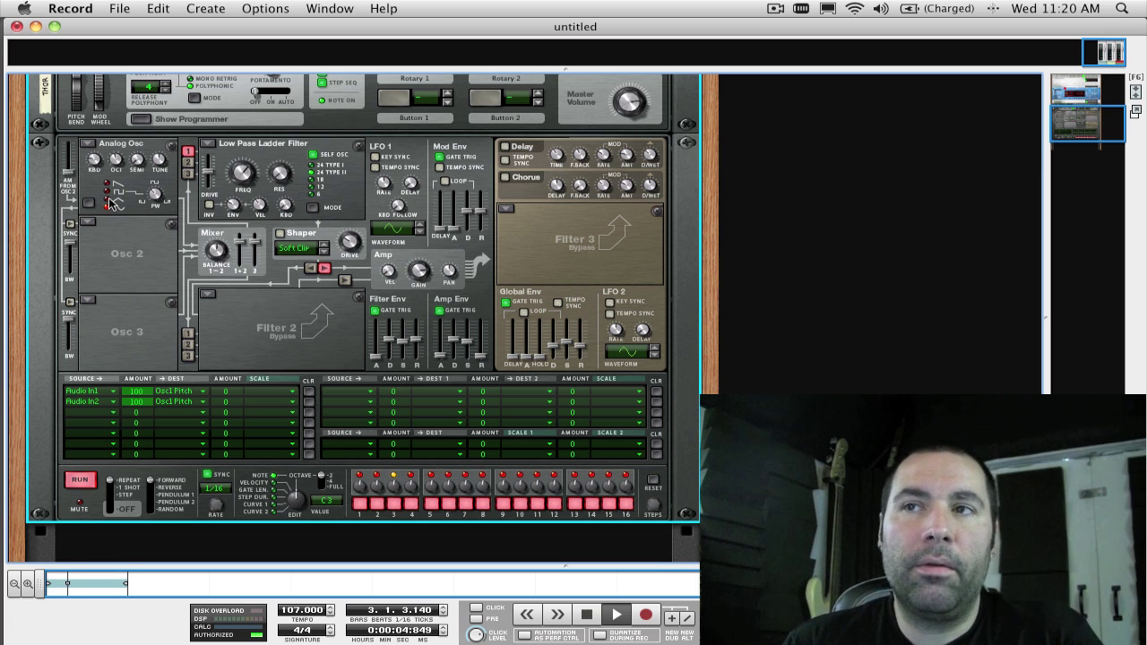
# Stop playback from the transport.
pyautogui.click(586, 614)
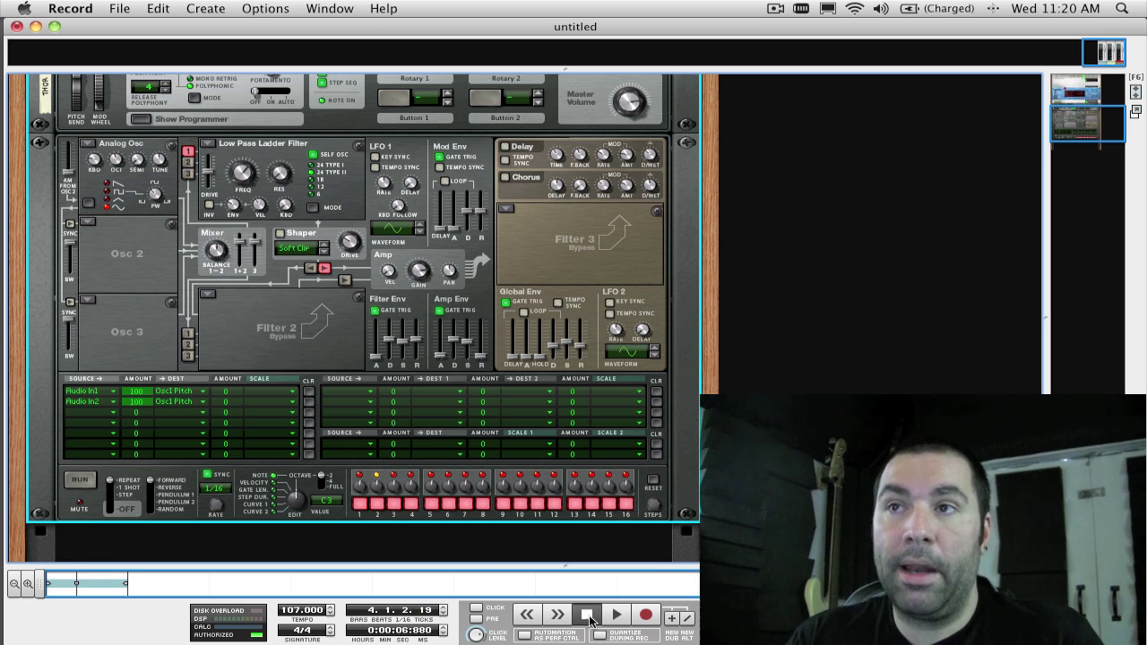